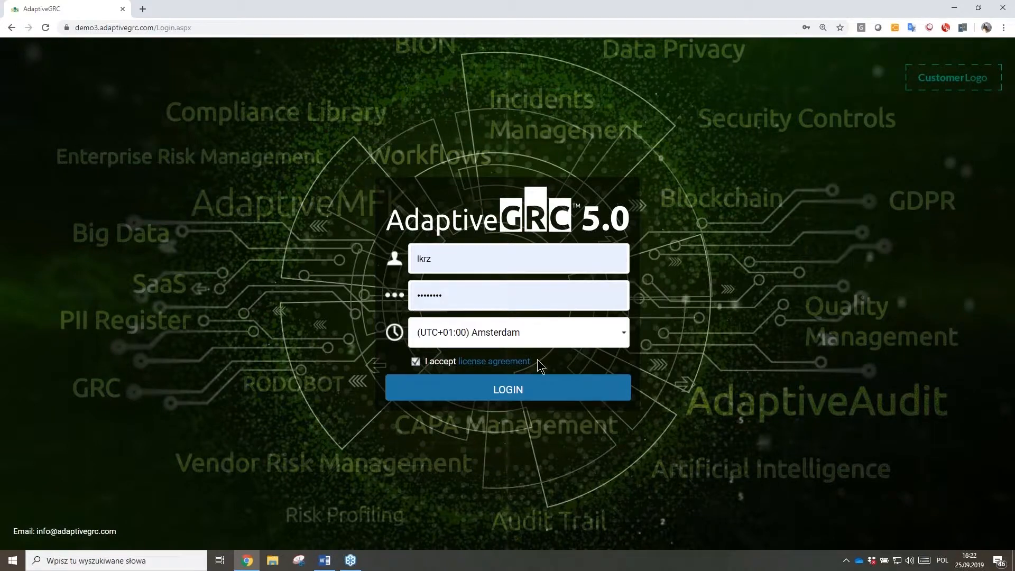
Step: Log in with the prefilled credentials and open the Provider Manager module
{"action": "left_click", "coordinate": [543, 390]}
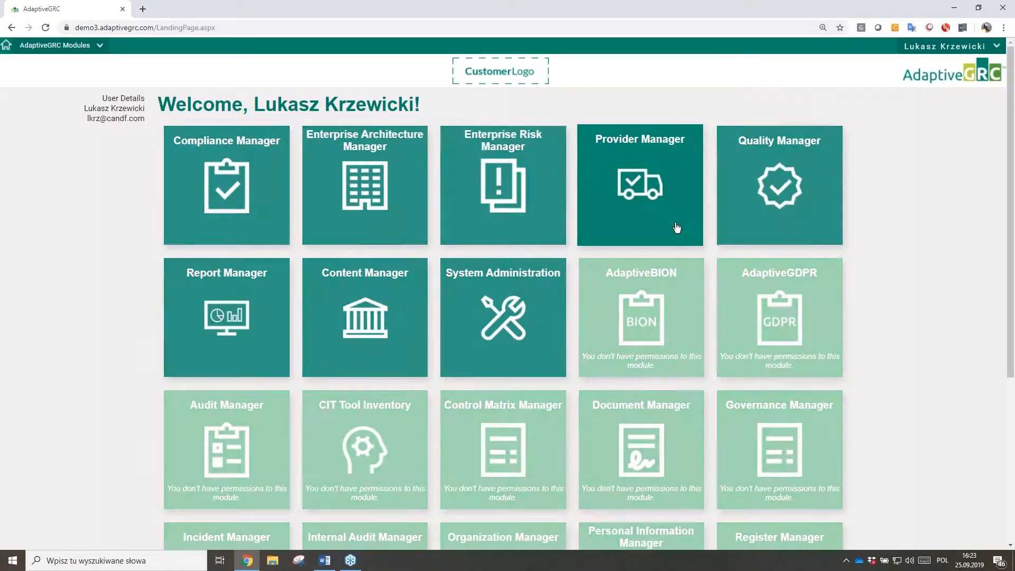
{"action": "left_click", "coordinate": [675, 226]}
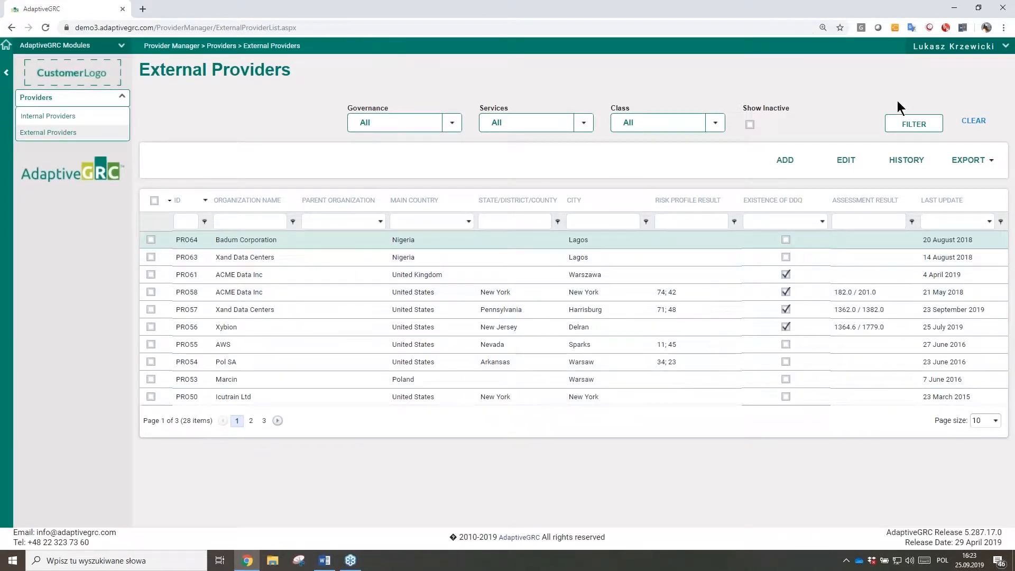
Step: Open the compliance details of the external provider Xand Data Centers in Harrisburg, United States
{"action": "left_click", "coordinate": [1003, 27]}
{"action": "left_click", "coordinate": [111, 238]}
{"action": "left_click", "coordinate": [302, 313]}
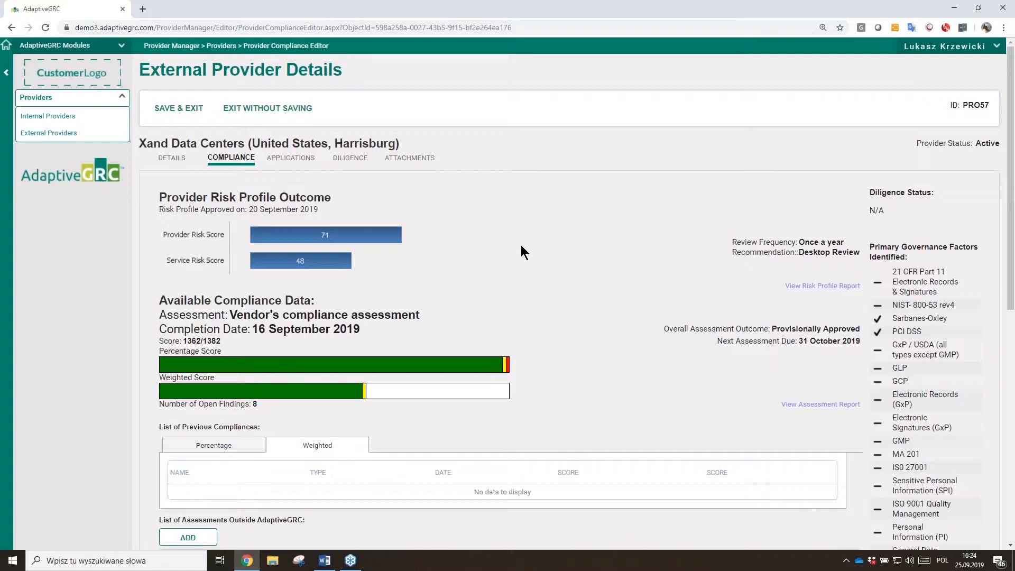
Step: View the provider's risk profile report and examine its scope, risk score chart and questionnaire answers
{"action": "left_click", "coordinate": [817, 288]}
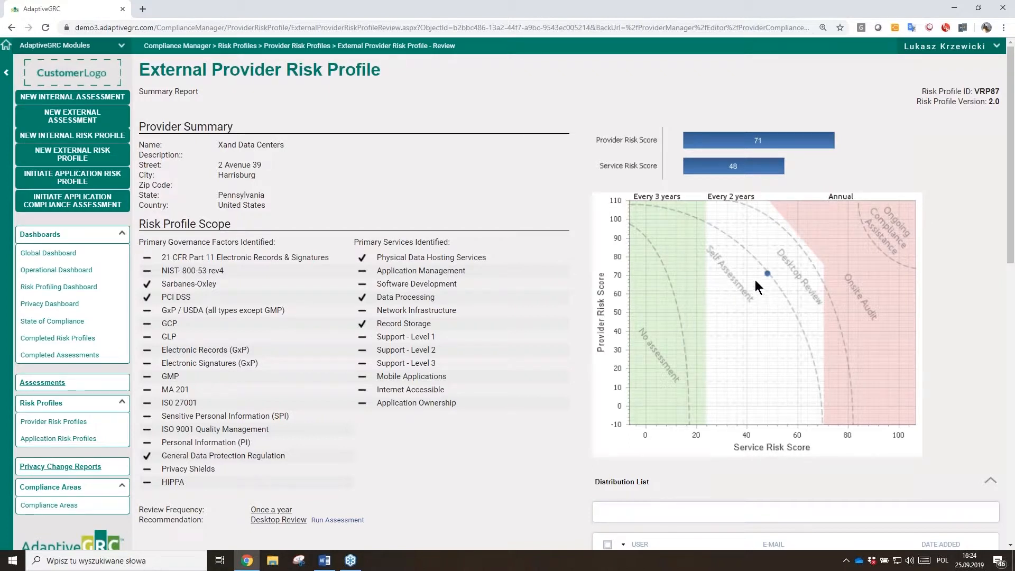
{"action": "mouse_move", "coordinate": [766, 274]}
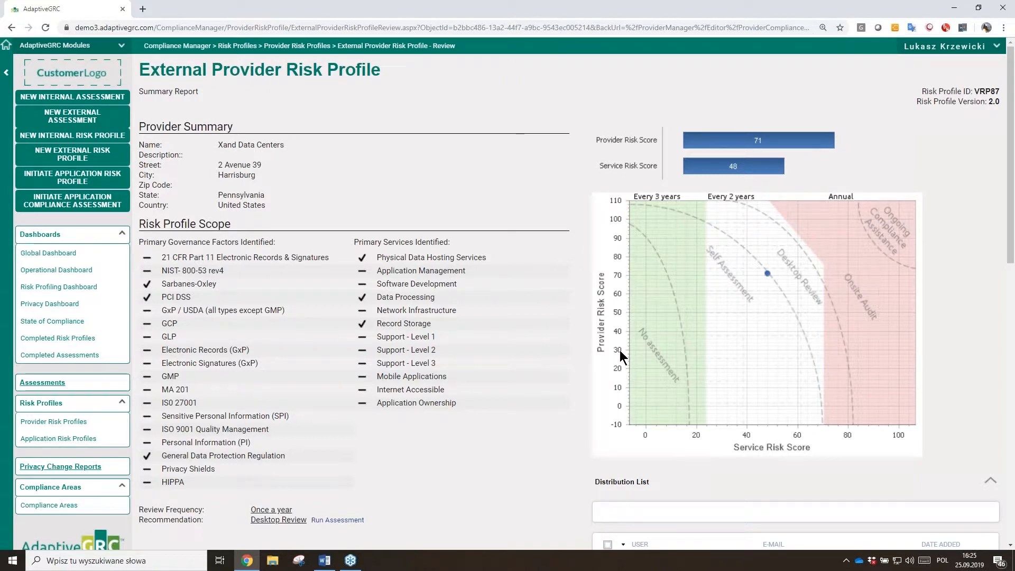
{"action": "scroll", "coordinate": [620, 351], "scroll_direction": "down", "scroll_amount": 1}
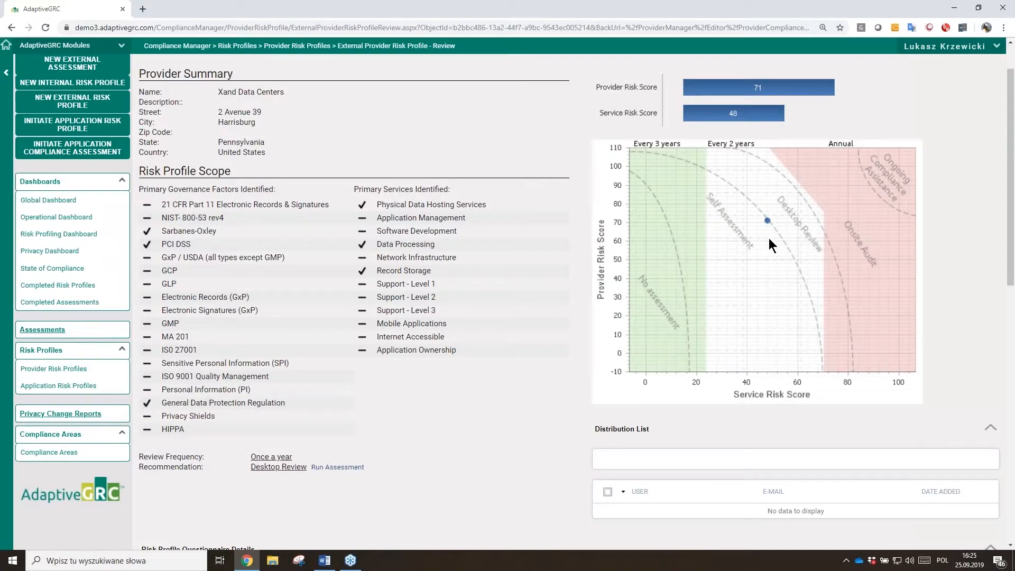
{"action": "scroll", "coordinate": [769, 239], "scroll_direction": "up", "scroll_amount": 1}
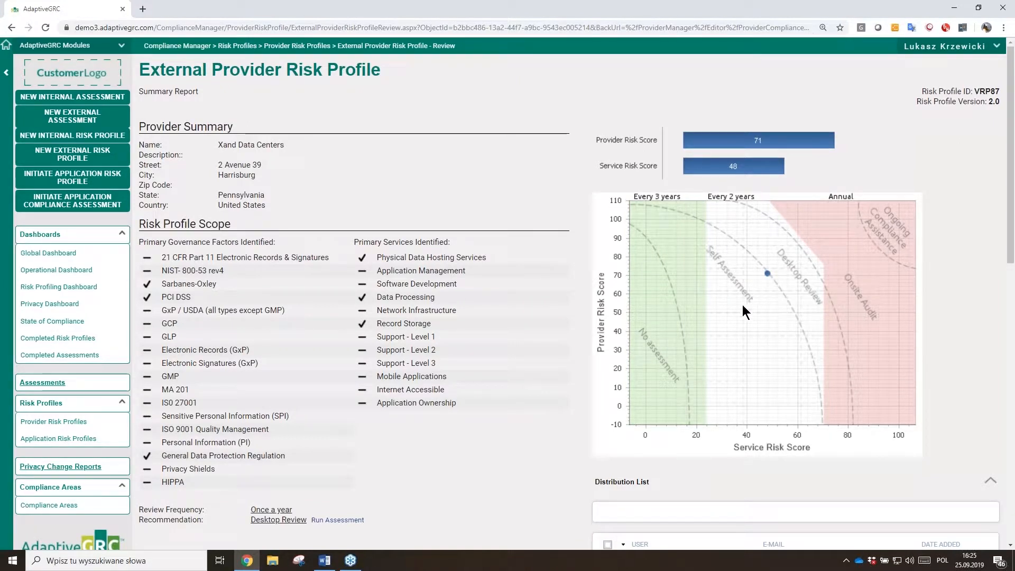
{"action": "scroll", "coordinate": [708, 249], "scroll_direction": "down", "scroll_amount": 1}
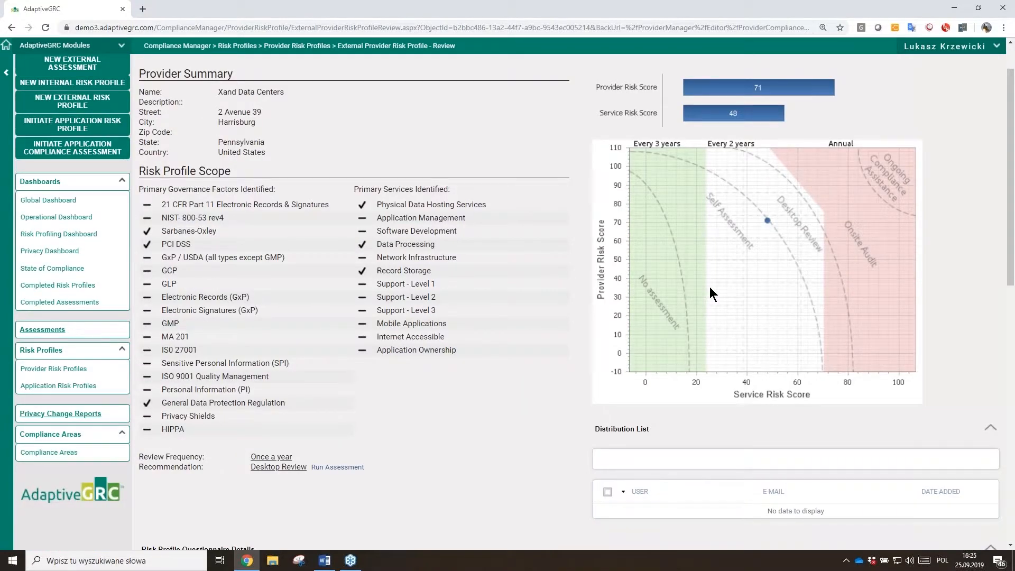
{"action": "scroll", "coordinate": [713, 300], "scroll_direction": "down", "scroll_amount": 5}
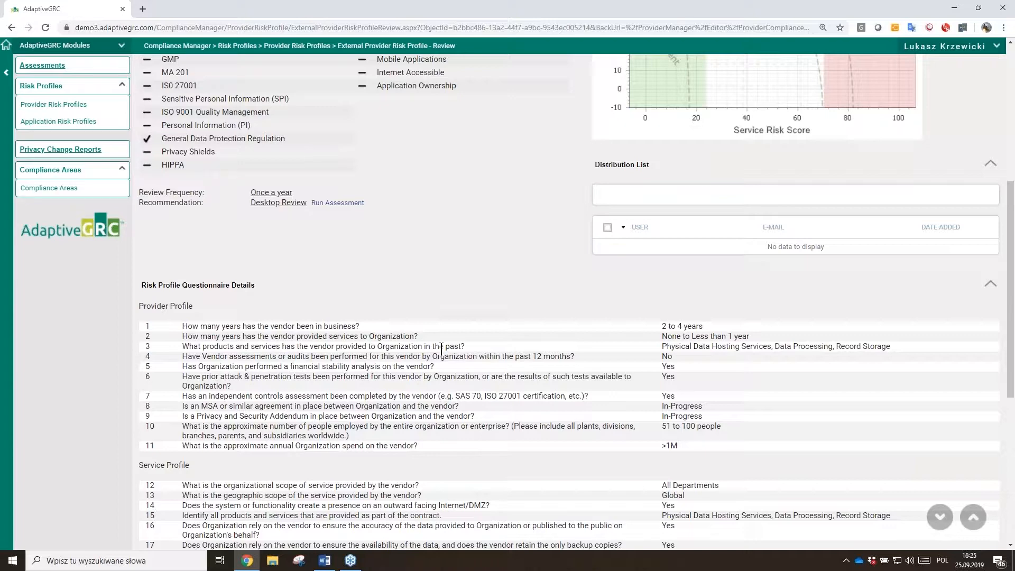
{"action": "scroll", "coordinate": [441, 349], "scroll_direction": "up", "scroll_amount": 5}
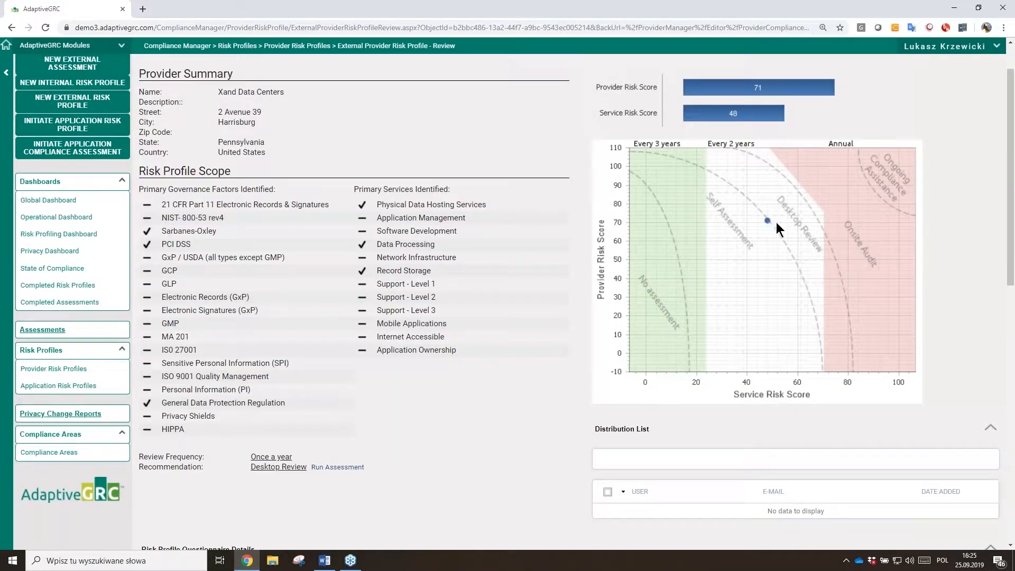
Step: Open the Risk Profiling Dashboard and examine the provider positions in the Completed Risk Profiles chart
{"action": "left_click", "coordinate": [74, 236]}
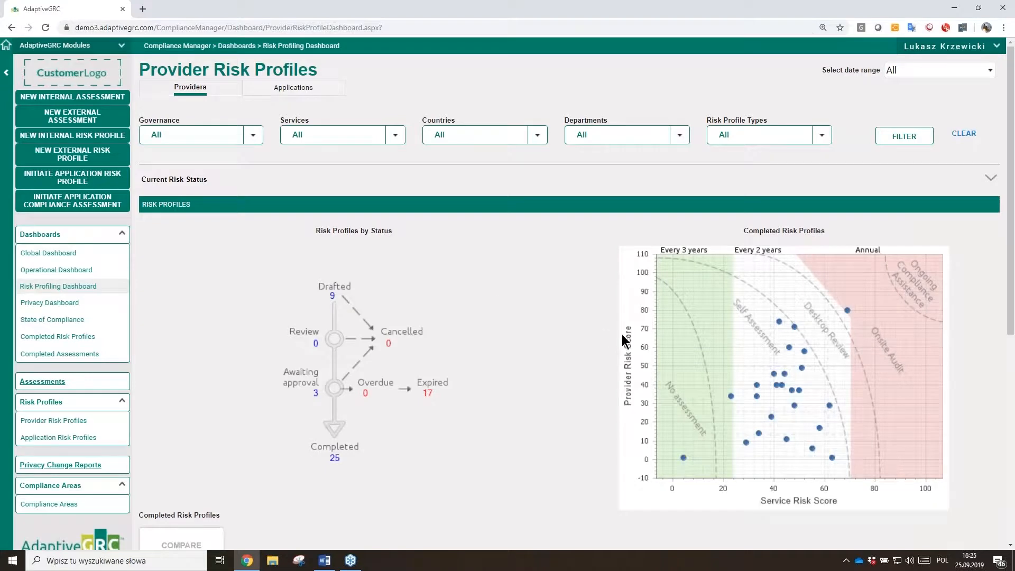
{"action": "scroll", "coordinate": [623, 338], "scroll_direction": "down", "scroll_amount": 2}
{"action": "mouse_move", "coordinate": [794, 302]}
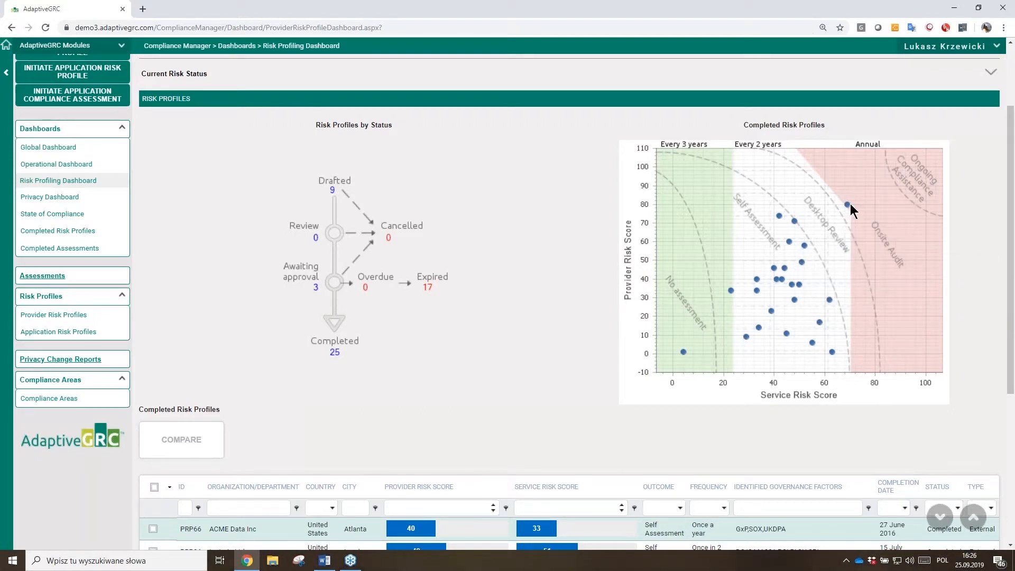
{"action": "mouse_move", "coordinate": [848, 206]}
Step: Sort the completed risk profiles table by provider risk score, then by service risk score
{"action": "scroll", "coordinate": [631, 221], "scroll_direction": "down", "scroll_amount": 4}
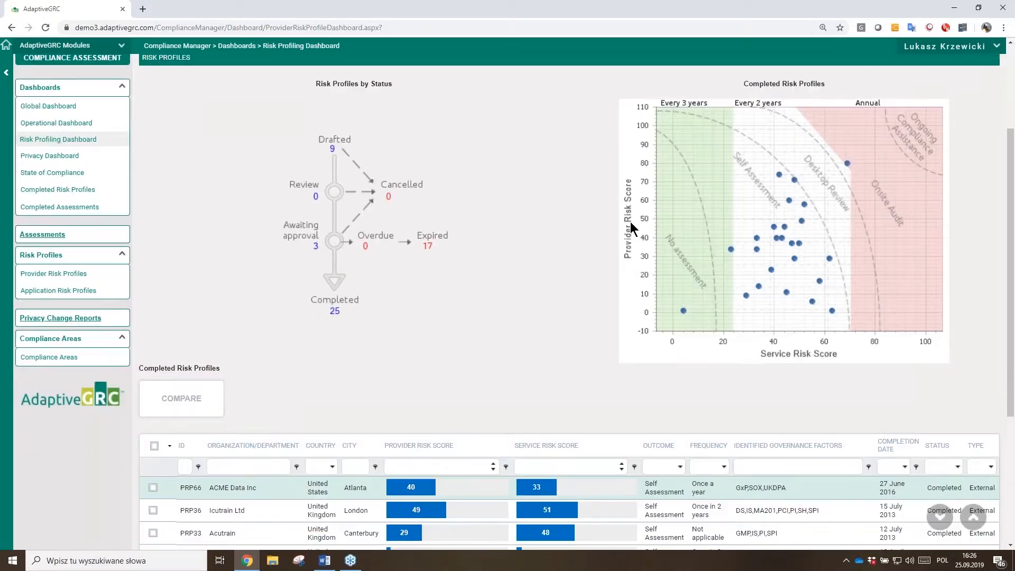
{"action": "scroll", "coordinate": [630, 221], "scroll_direction": "down", "scroll_amount": 1}
{"action": "left_click", "coordinate": [441, 232]}
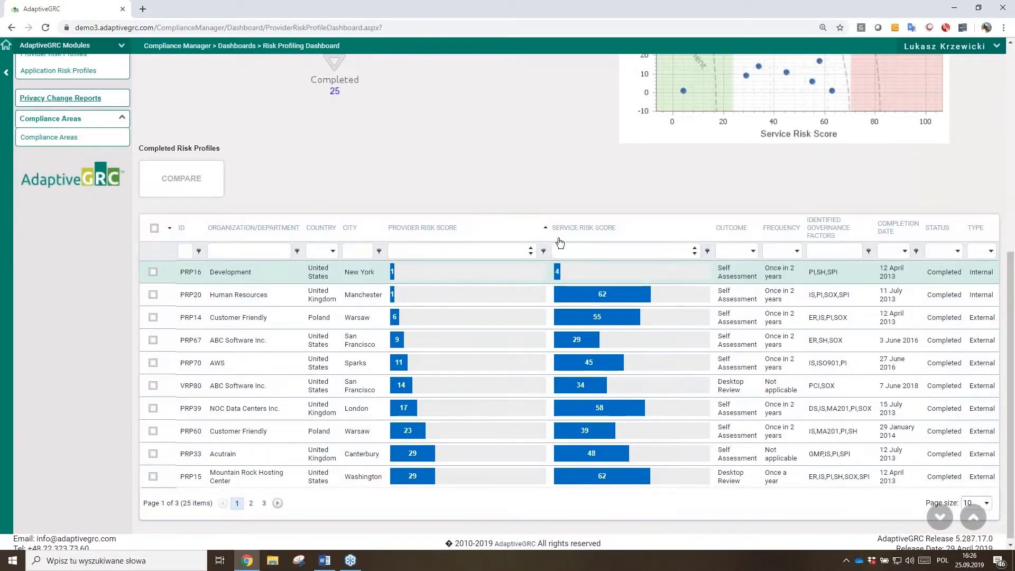
{"action": "left_click", "coordinate": [608, 234]}
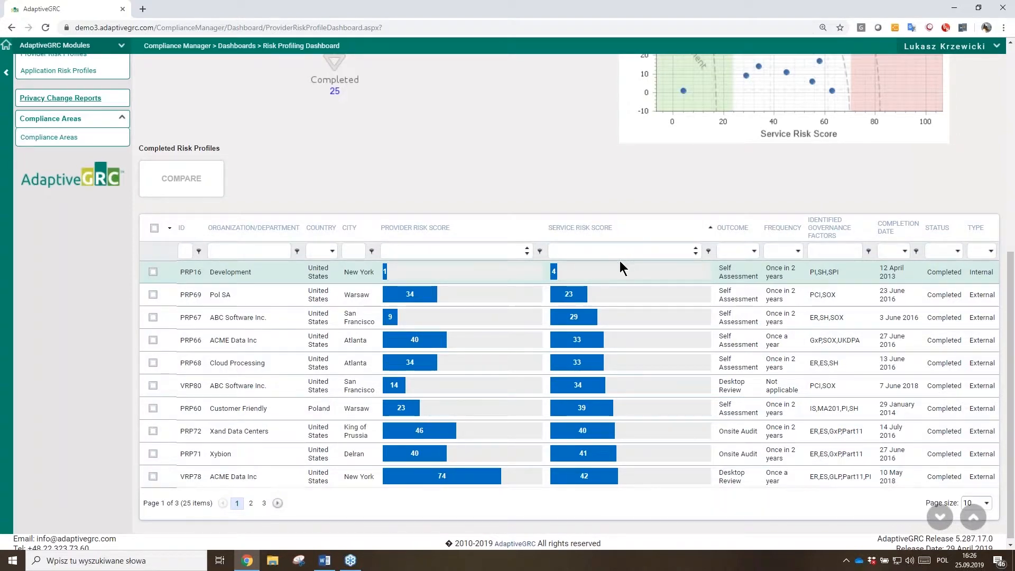
{"action": "scroll", "coordinate": [630, 261], "scroll_direction": "up", "scroll_amount": 5}
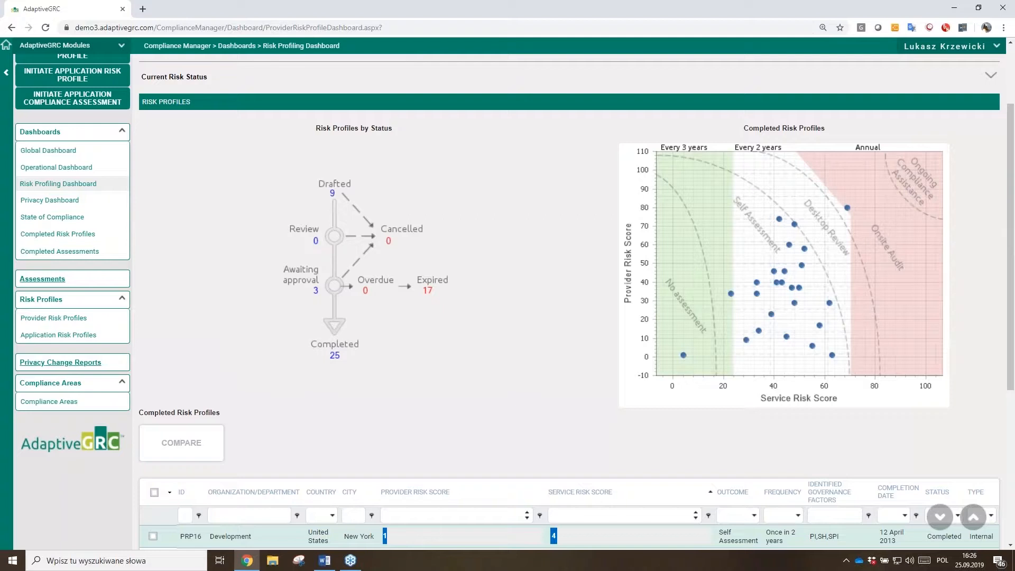
Step: Return to the Xand Data Centers compliance details and view the provider's assessment report, dismissing the chat notification
{"action": "left_click", "coordinate": [11, 28]}
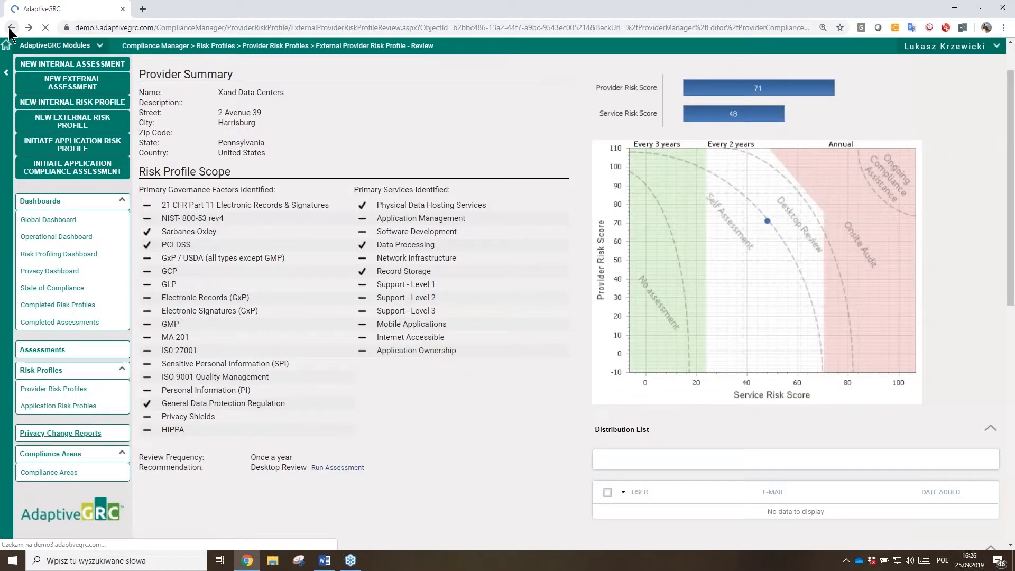
{"action": "left_click", "coordinate": [10, 28]}
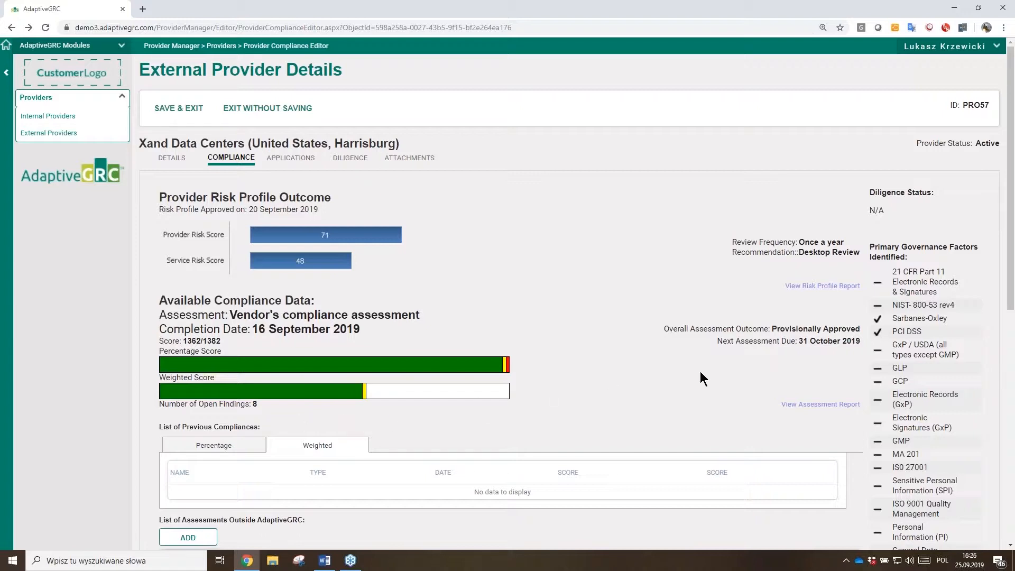
{"action": "left_click", "coordinate": [821, 404]}
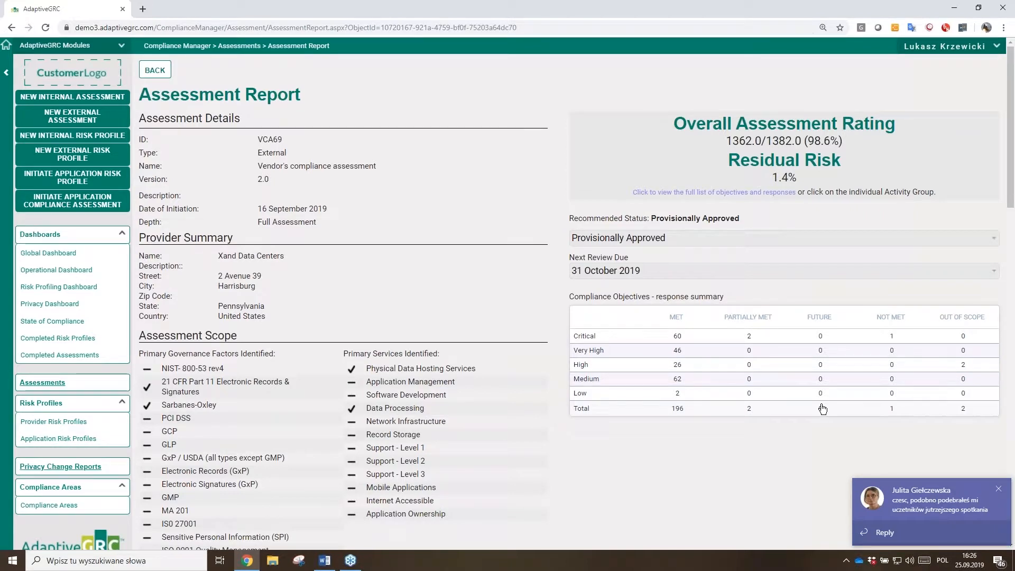
{"action": "left_click", "coordinate": [996, 490]}
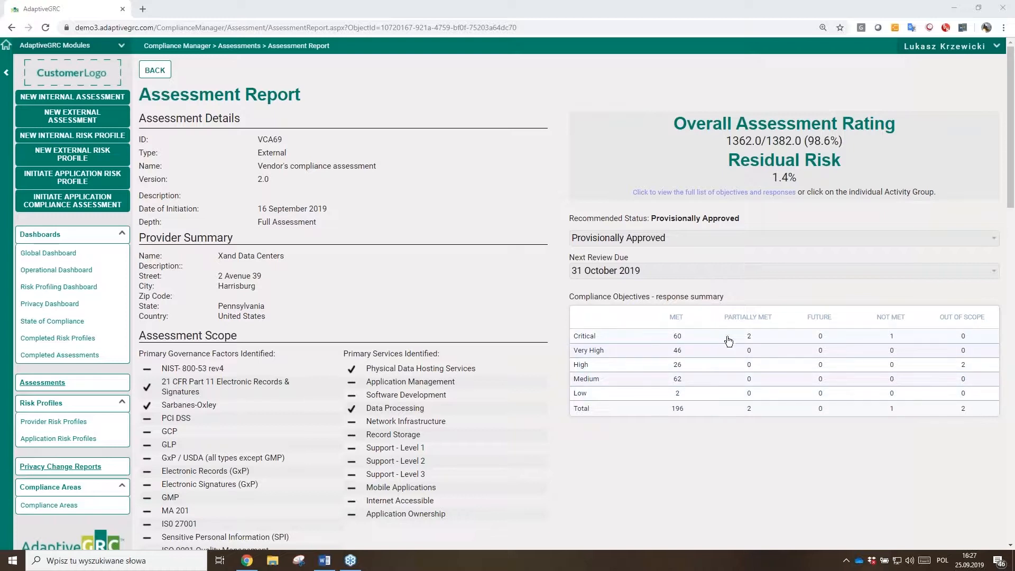
Step: Review the assessment's full list of objectives and responses, then go back to the assessment report
{"action": "left_click", "coordinate": [746, 192]}
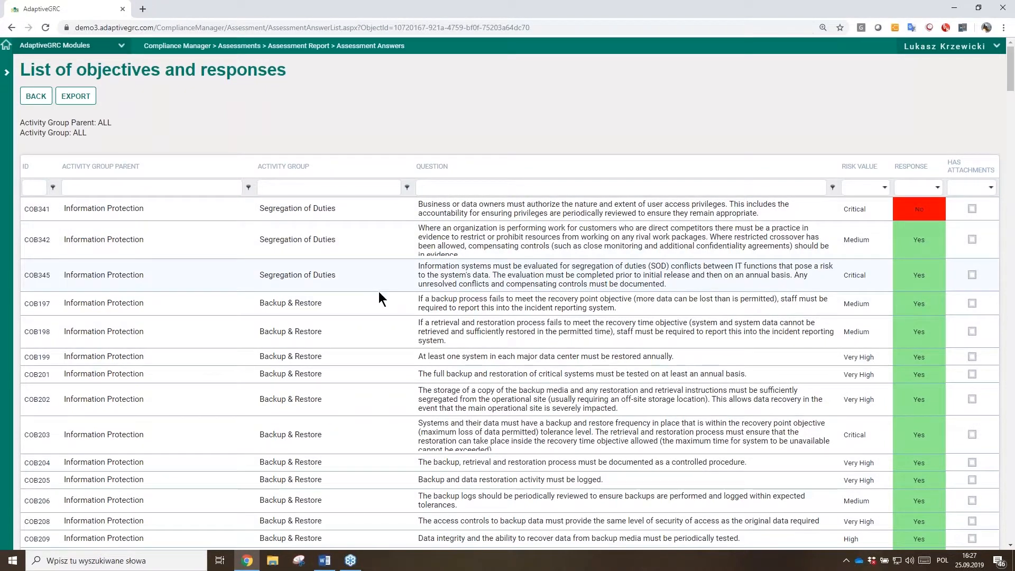
{"action": "scroll", "coordinate": [379, 292], "scroll_direction": "down", "scroll_amount": 3}
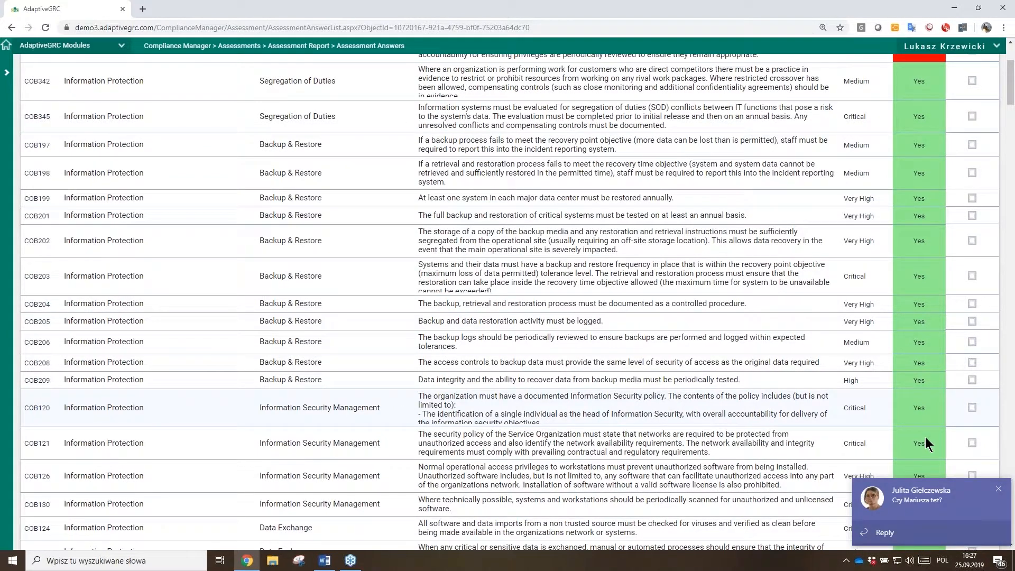
{"action": "left_click", "coordinate": [998, 491]}
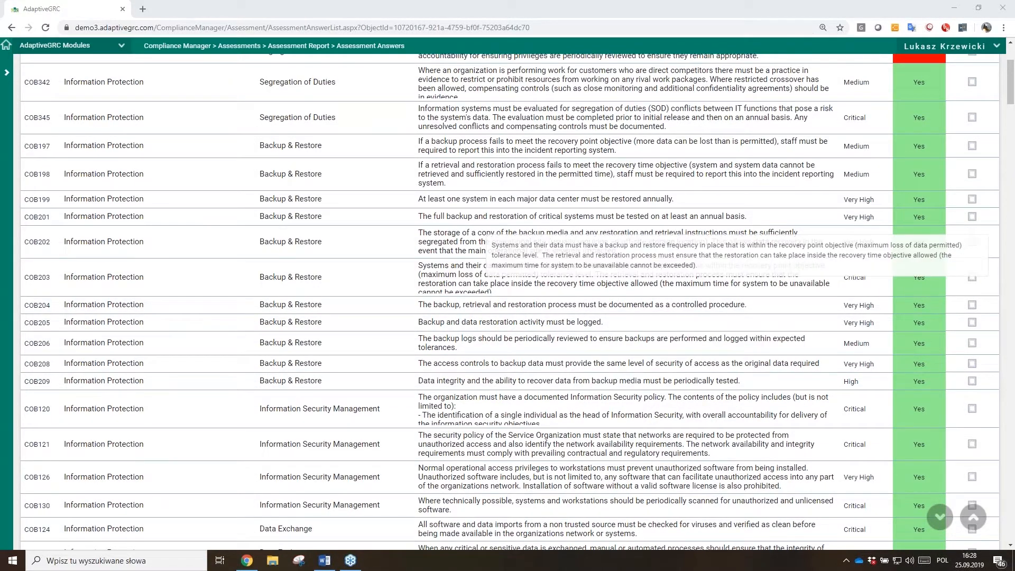
{"action": "scroll", "coordinate": [69, 80], "scroll_direction": "up", "scroll_amount": 3}
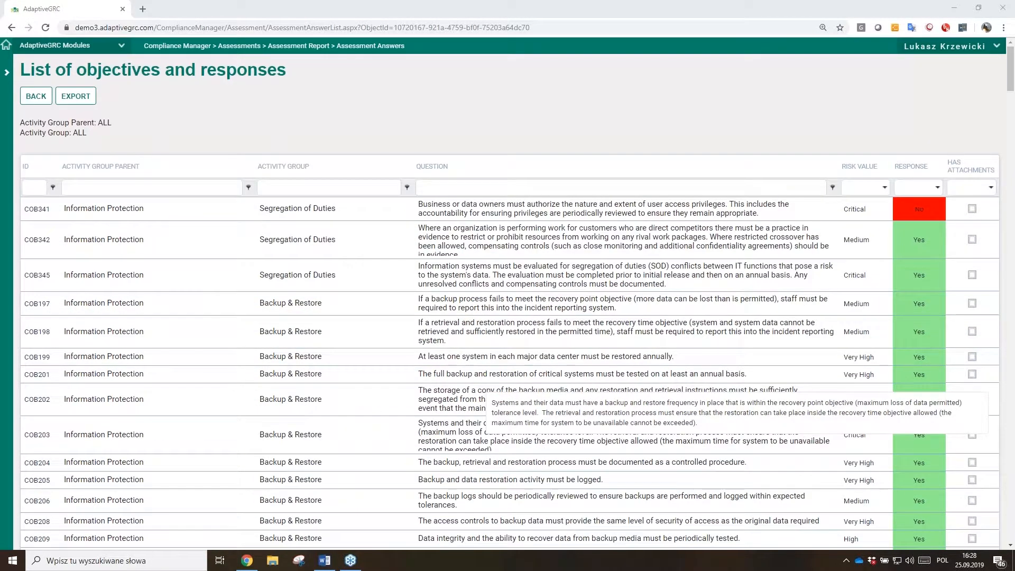
{"action": "left_click", "coordinate": [33, 96]}
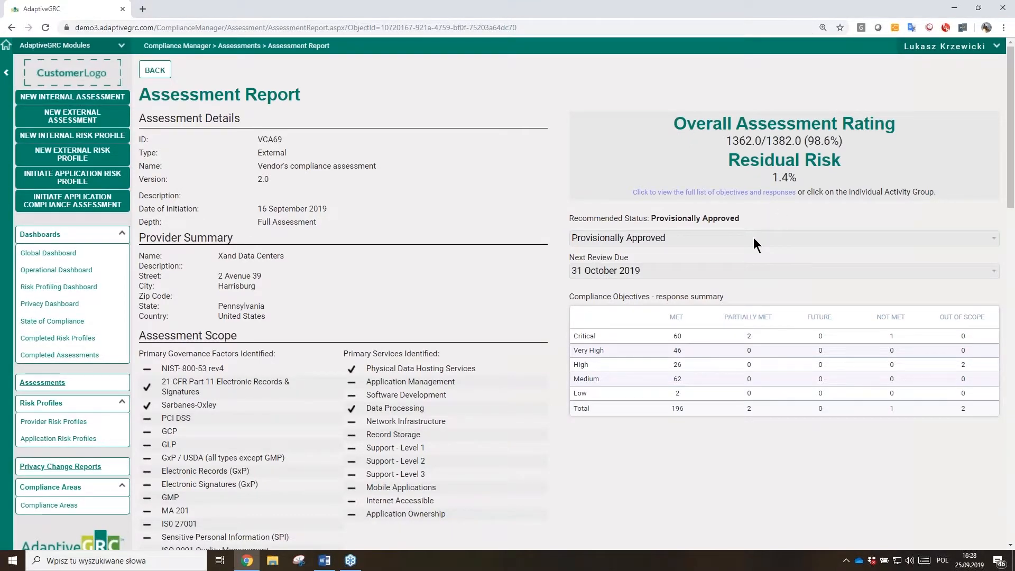
Step: Examine the responses of the Access Authorization Management activity group from the outcome summary, then return to the report
{"action": "scroll", "coordinate": [753, 238], "scroll_direction": "down", "scroll_amount": 1}
{"action": "scroll", "coordinate": [753, 238], "scroll_direction": "down", "scroll_amount": 8}
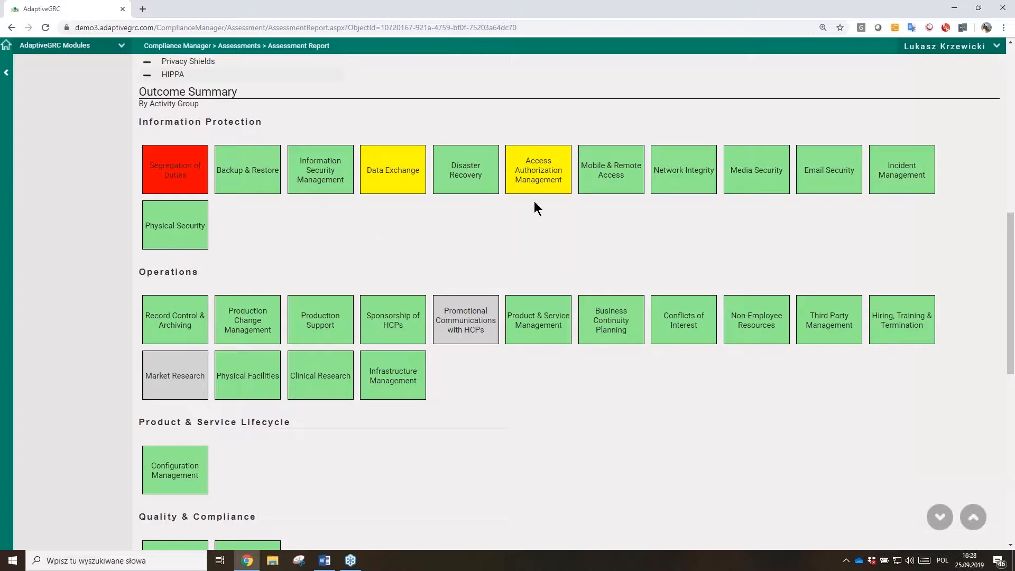
{"action": "left_click", "coordinate": [550, 179]}
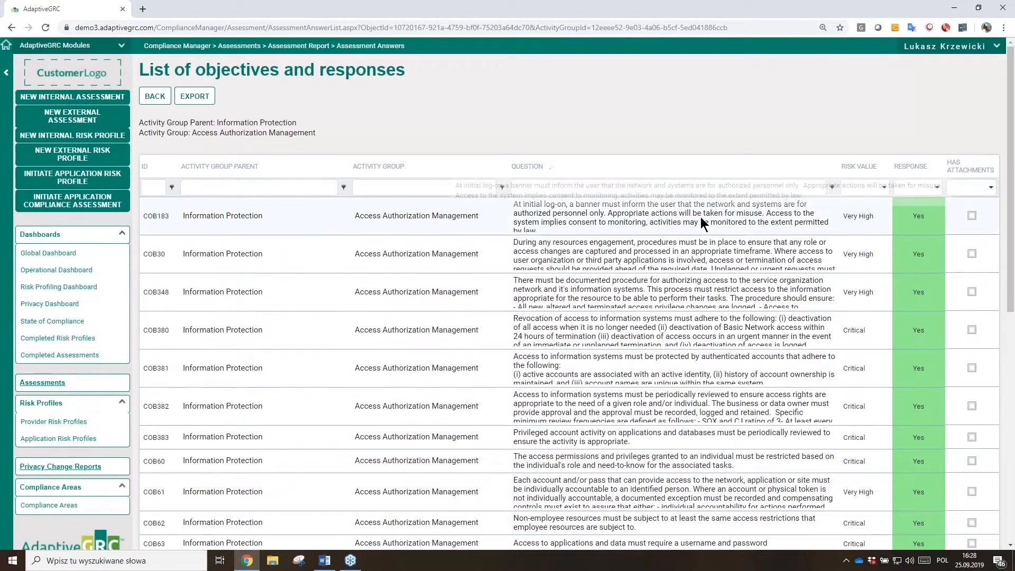
{"action": "scroll", "coordinate": [699, 217], "scroll_direction": "down", "scroll_amount": 2}
{"action": "scroll", "coordinate": [701, 217], "scroll_direction": "down", "scroll_amount": 3}
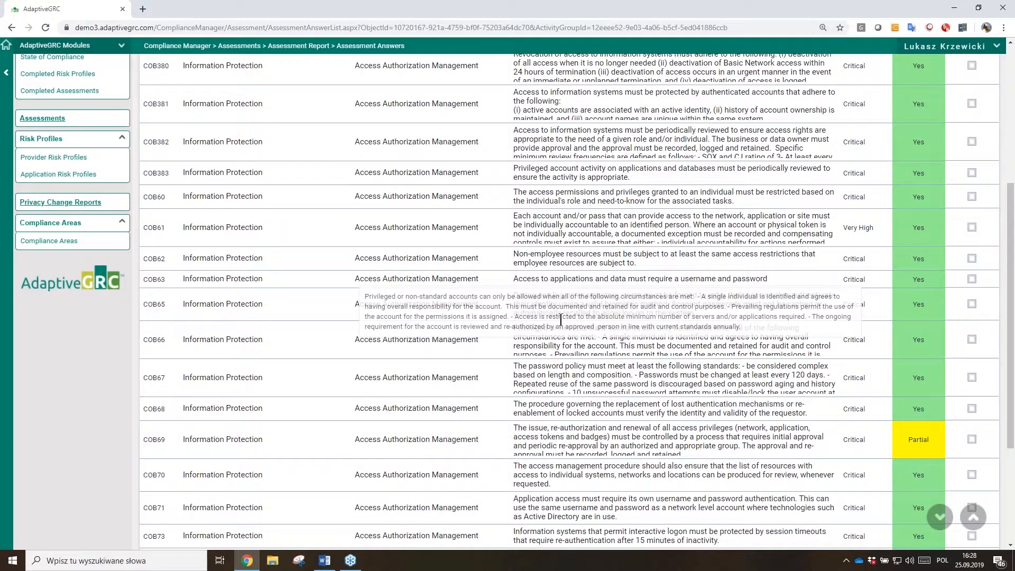
{"action": "scroll", "coordinate": [561, 320], "scroll_direction": "up", "scroll_amount": 3}
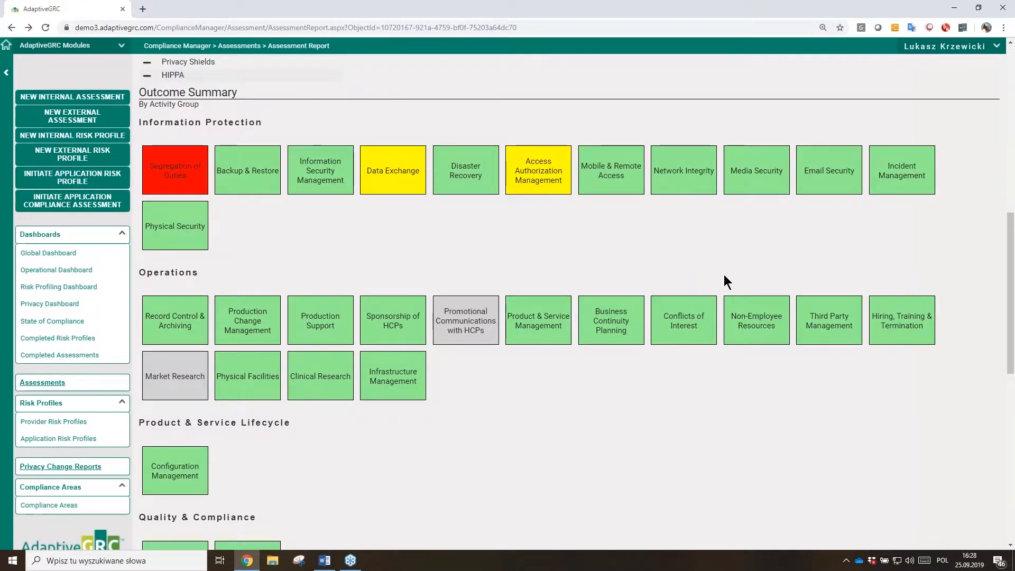
Step: Open the external assessment event EVN100 from the report's associated records
{"action": "scroll", "coordinate": [720, 274], "scroll_direction": "down", "scroll_amount": 3}
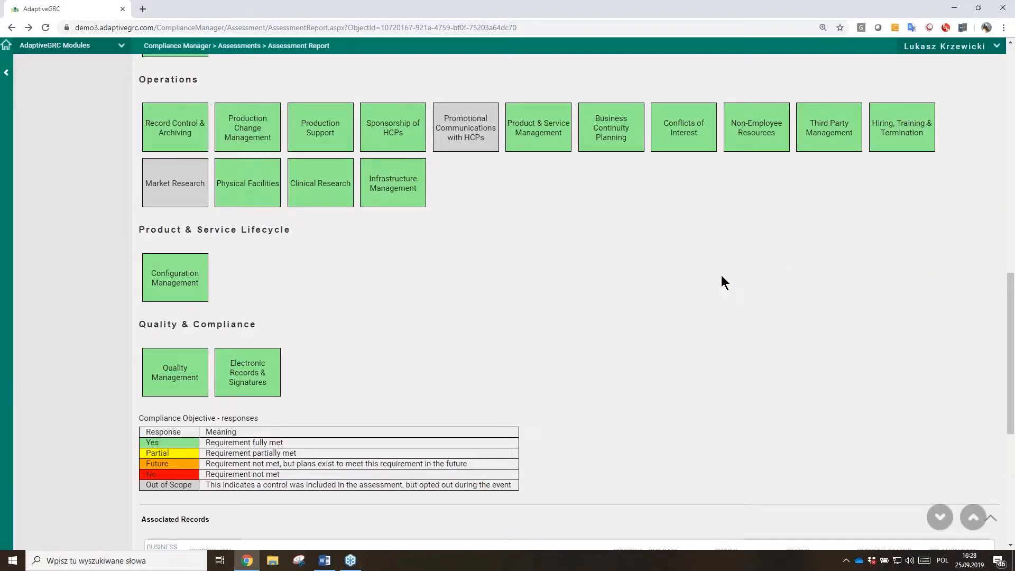
{"action": "scroll", "coordinate": [720, 274], "scroll_direction": "down", "scroll_amount": 5}
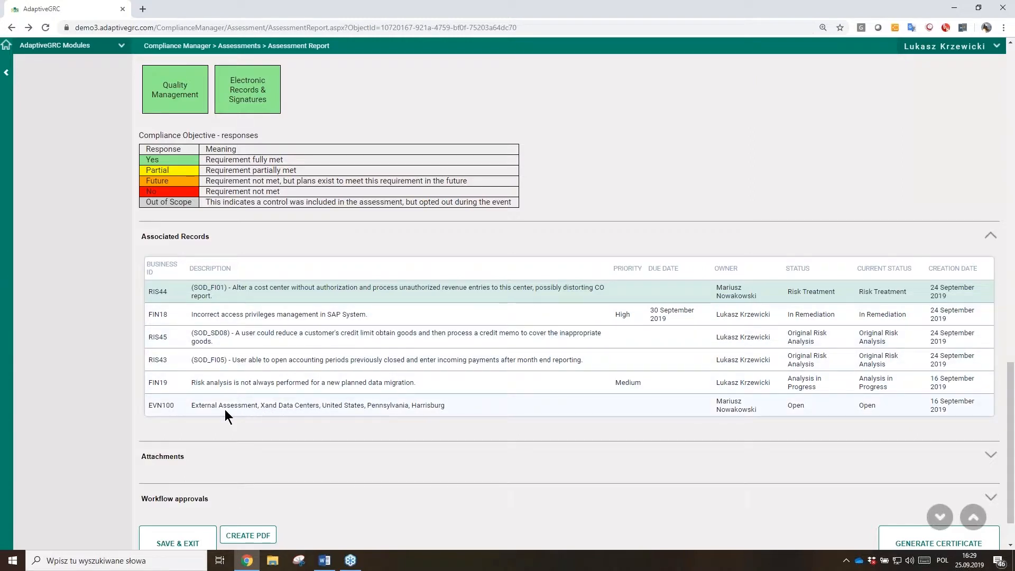
{"action": "left_click", "coordinate": [174, 411]}
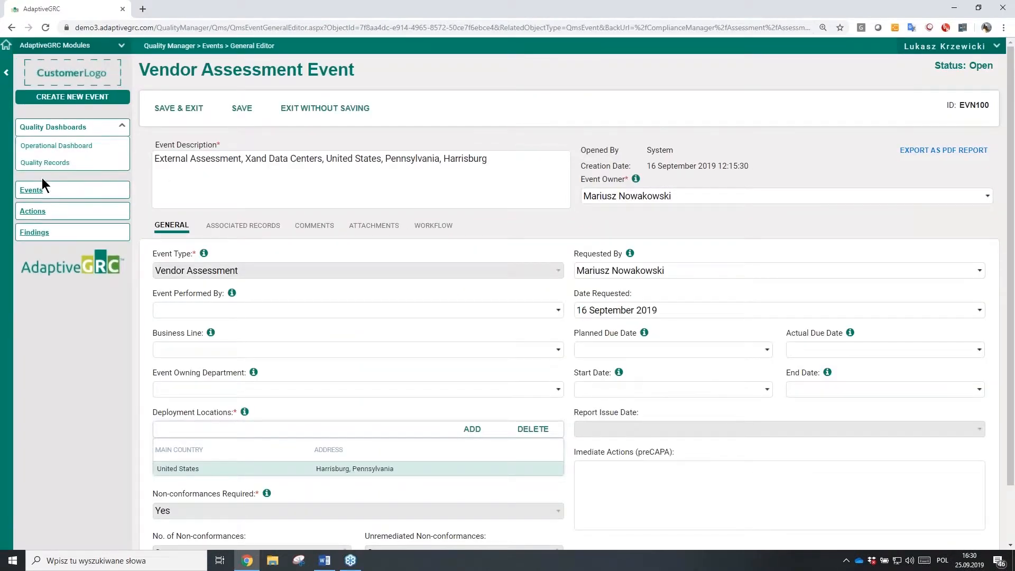
Step: Leave the event without saving it and filter the events list by ID 100
{"action": "left_click", "coordinate": [40, 190]}
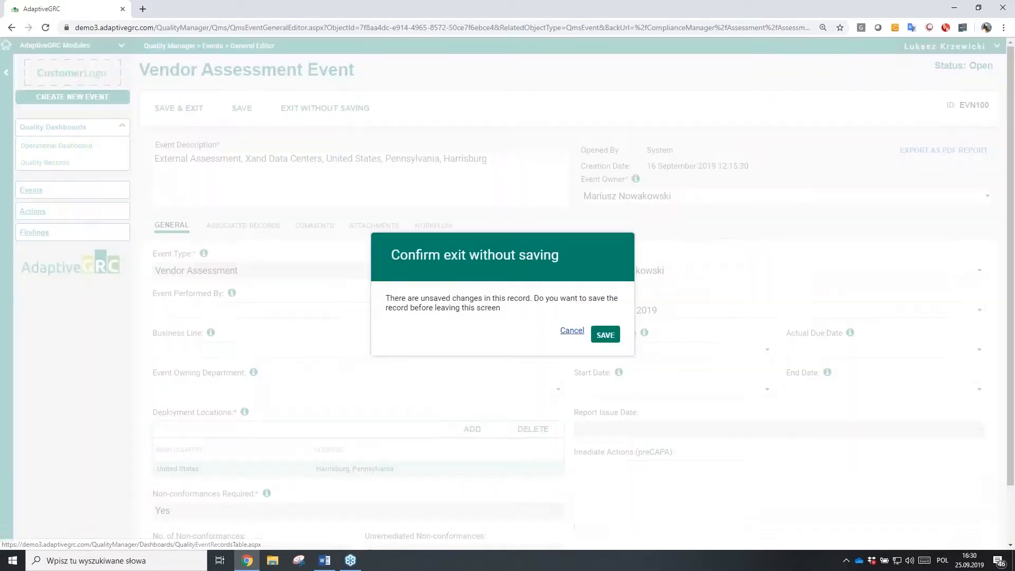
{"action": "left_click", "coordinate": [572, 330]}
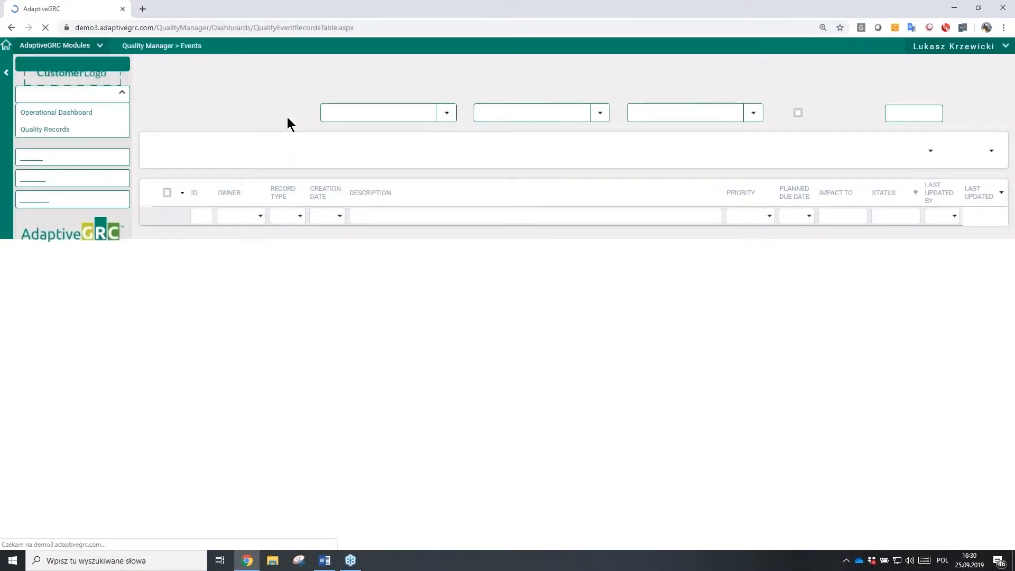
{"action": "left_click", "coordinate": [209, 215]}
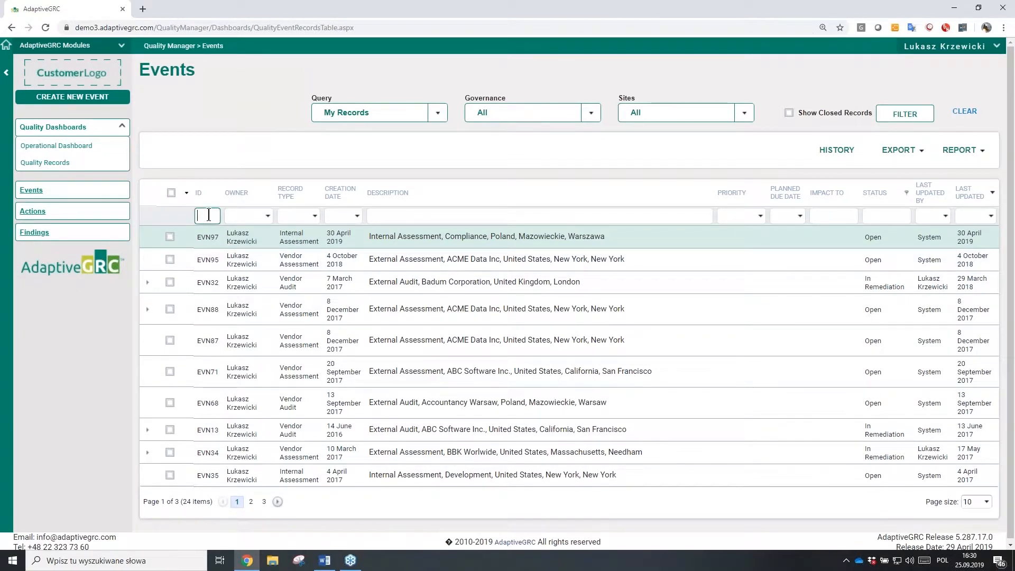
{"action": "type", "text": "100"}
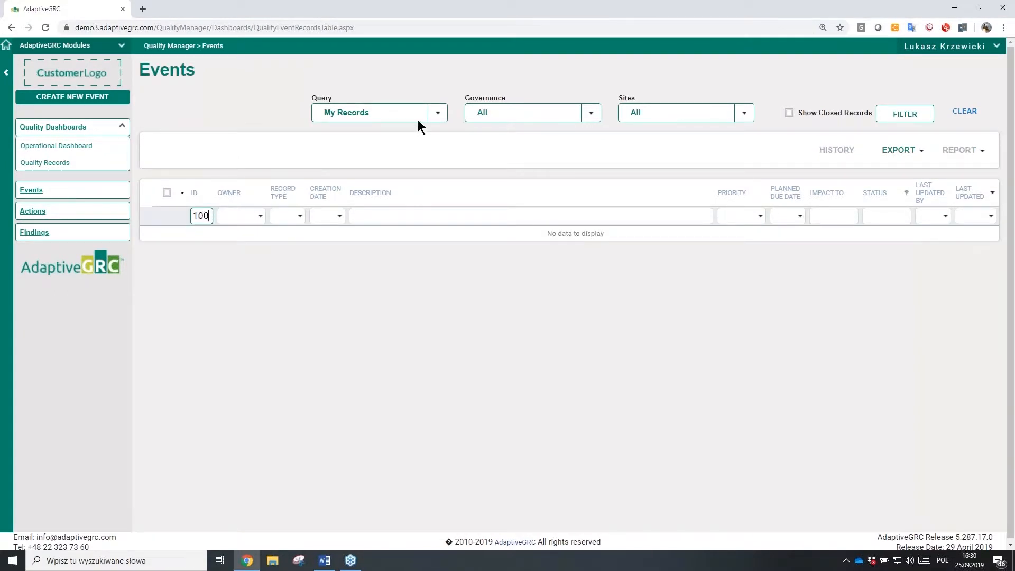
Step: Include All Records in the events query and expand the related records of EVN100
{"action": "left_click", "coordinate": [438, 112]}
{"action": "left_click", "coordinate": [388, 129]}
{"action": "left_click", "coordinate": [901, 115]}
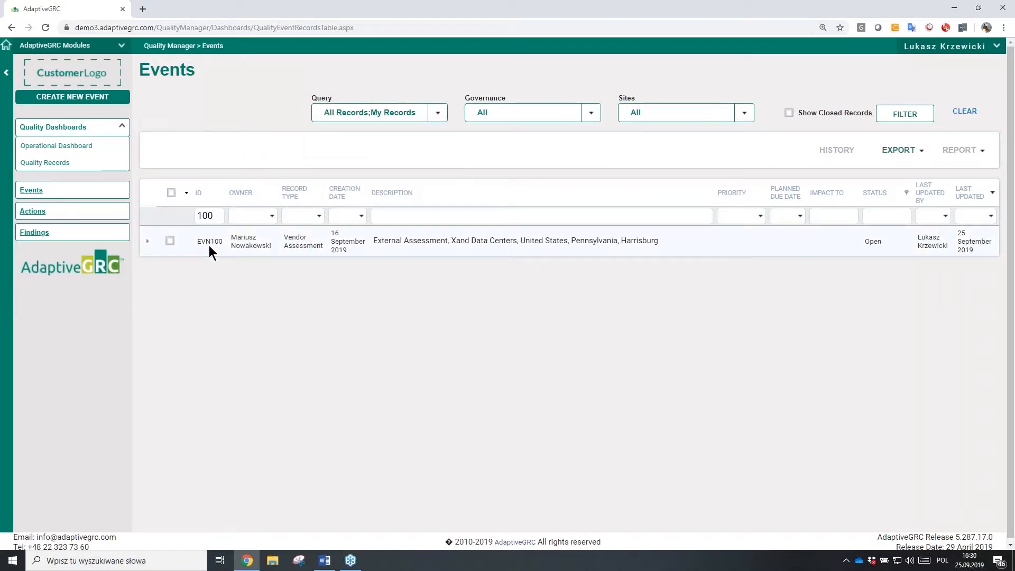
{"action": "left_click", "coordinate": [152, 241]}
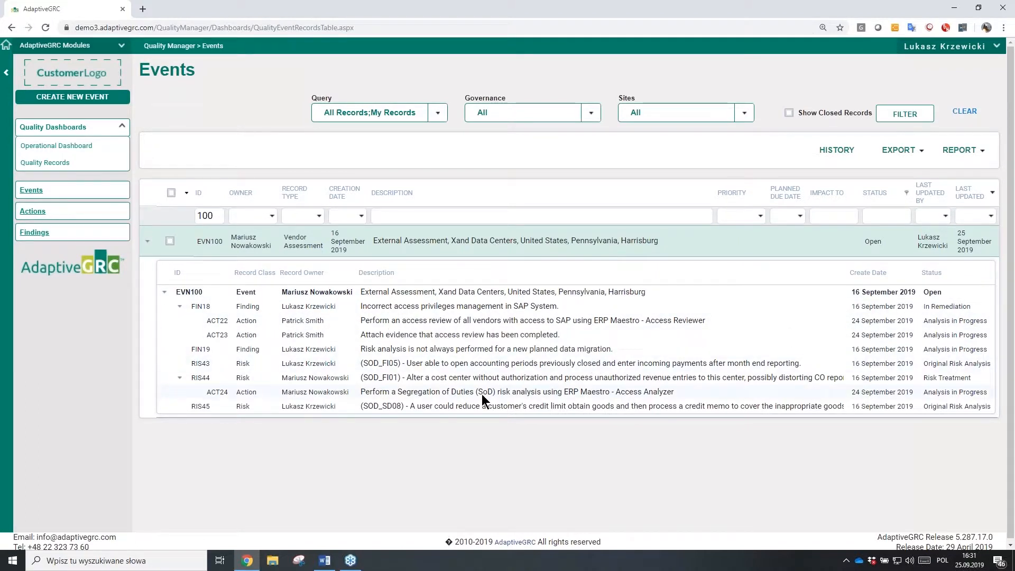
Step: View the list of findings and the list of actions in Quality Manager
{"action": "left_click", "coordinate": [34, 235]}
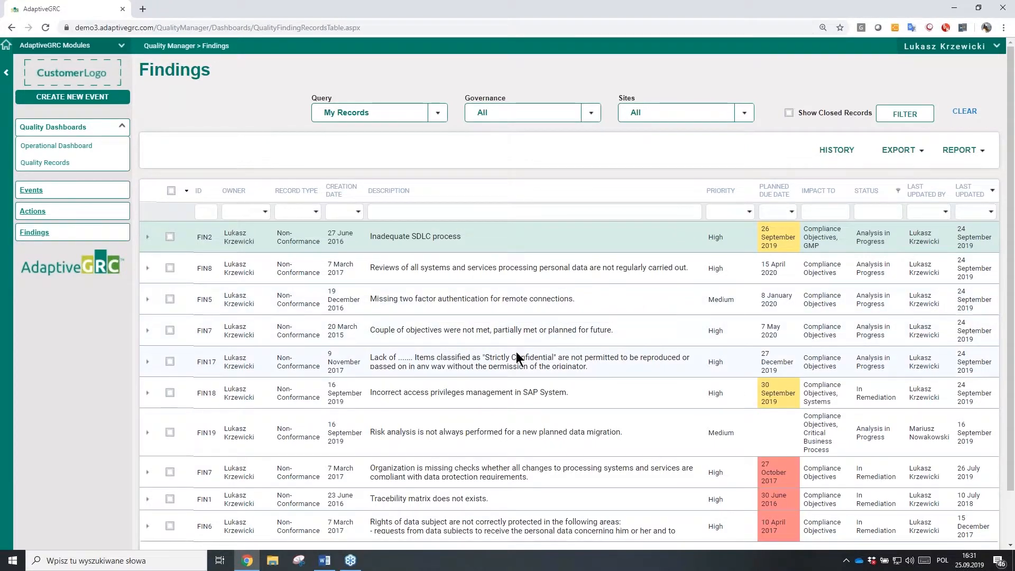
{"action": "left_click", "coordinate": [39, 214]}
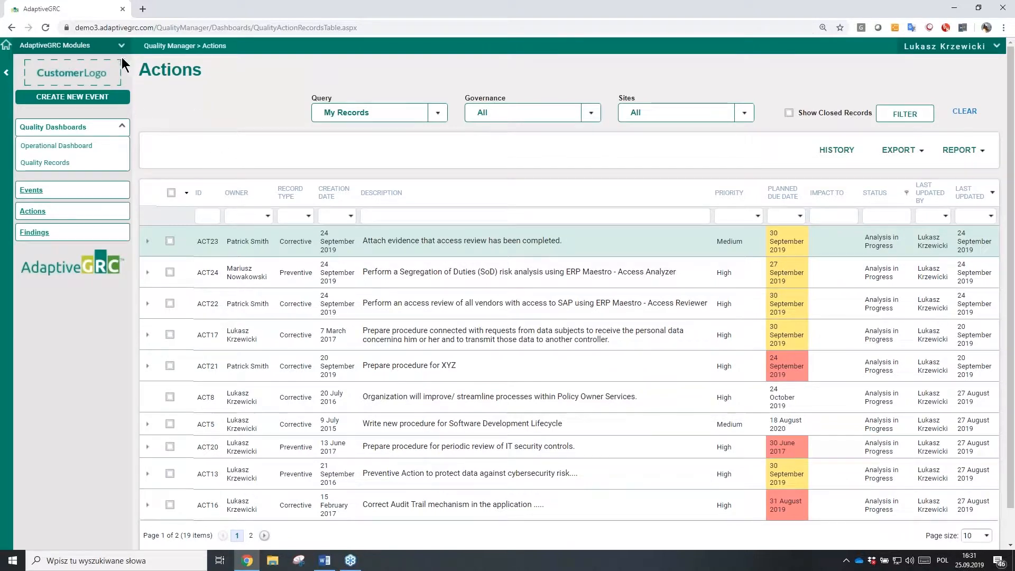
Step: Switch to Enterprise Risk Manager and review its risk register with the side navigation collapsed
{"action": "left_click", "coordinate": [107, 49]}
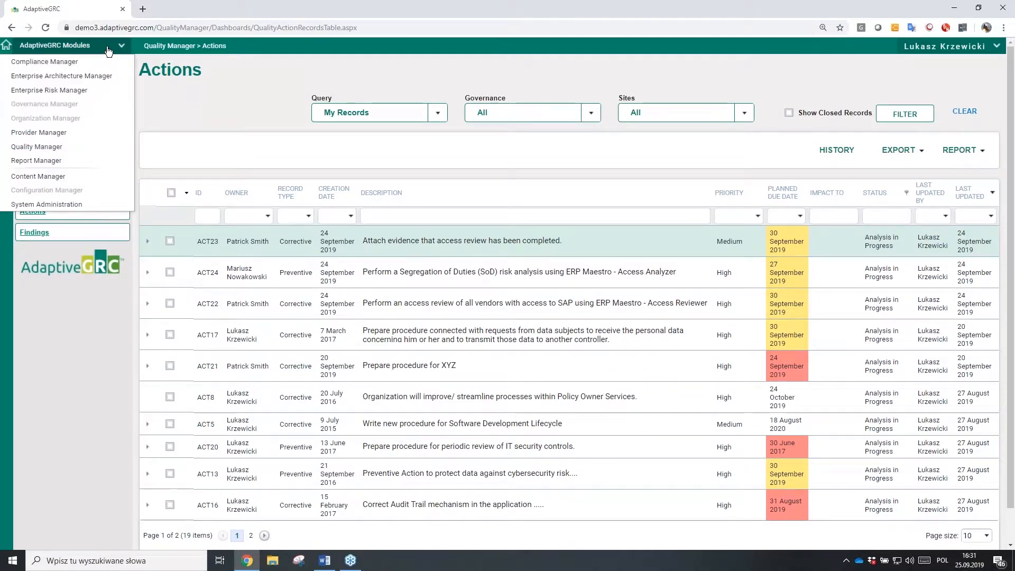
{"action": "left_click", "coordinate": [84, 91]}
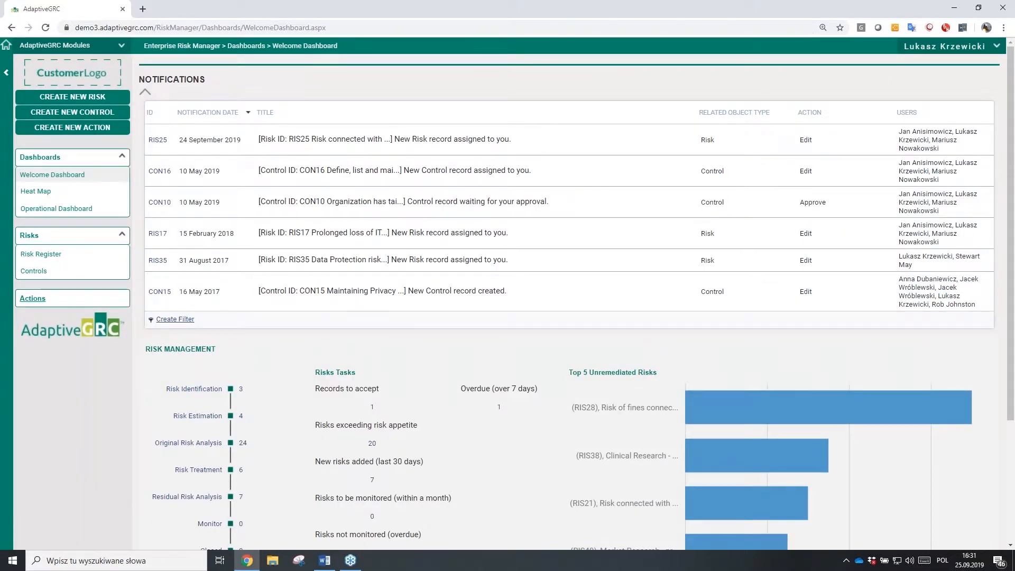
{"action": "left_click", "coordinate": [61, 256]}
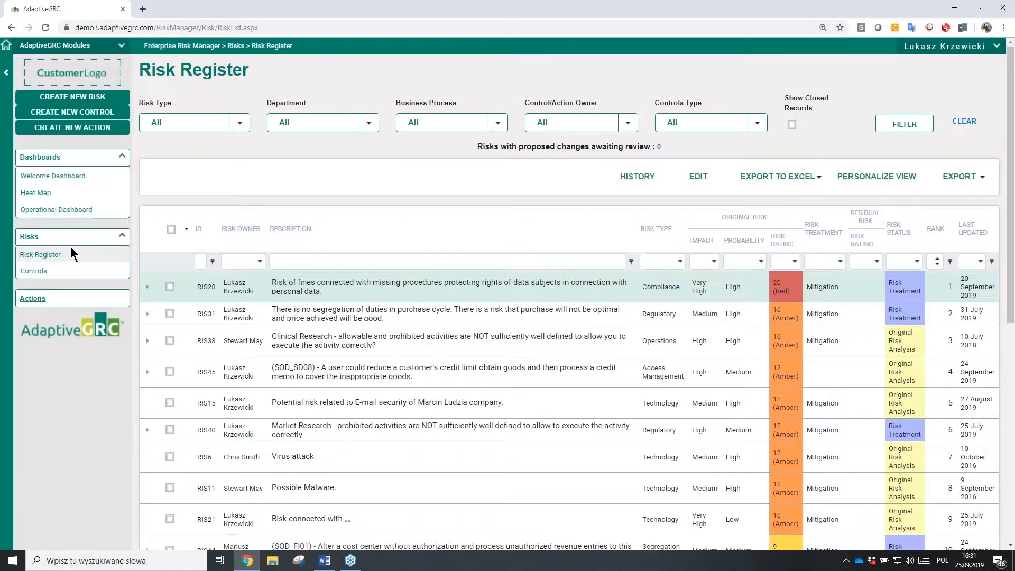
{"action": "left_click", "coordinate": [7, 72]}
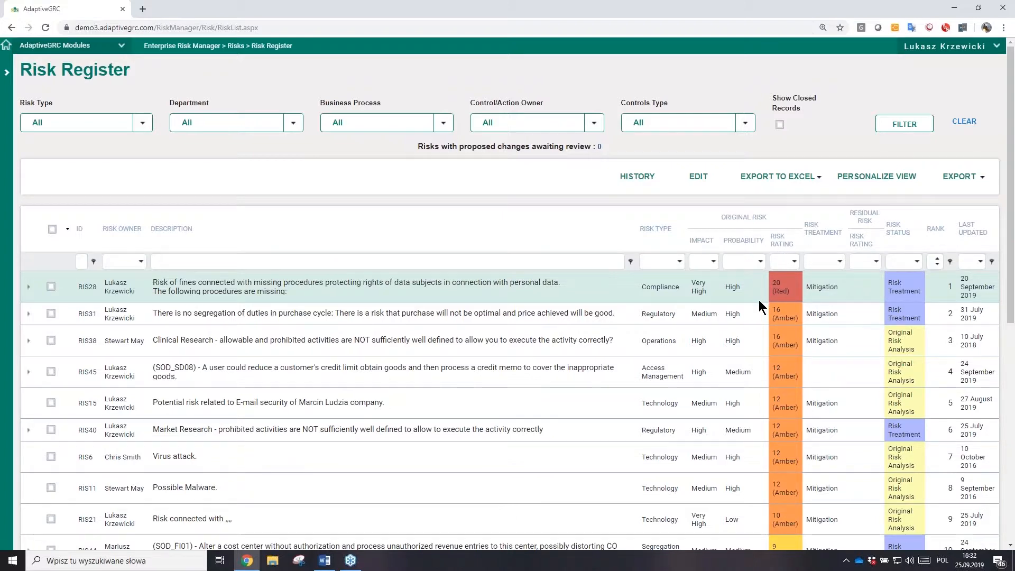
{"action": "scroll", "coordinate": [759, 301], "scroll_direction": "down", "scroll_amount": 2}
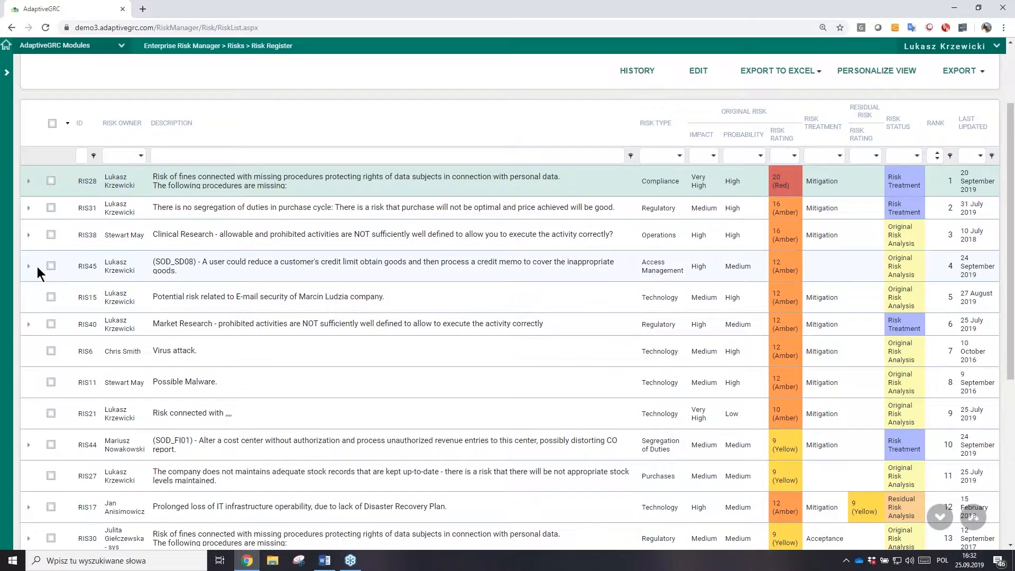
Step: Open the access management risk RIS45 and review its risk information and associated records
{"action": "double_click", "coordinate": [267, 264]}
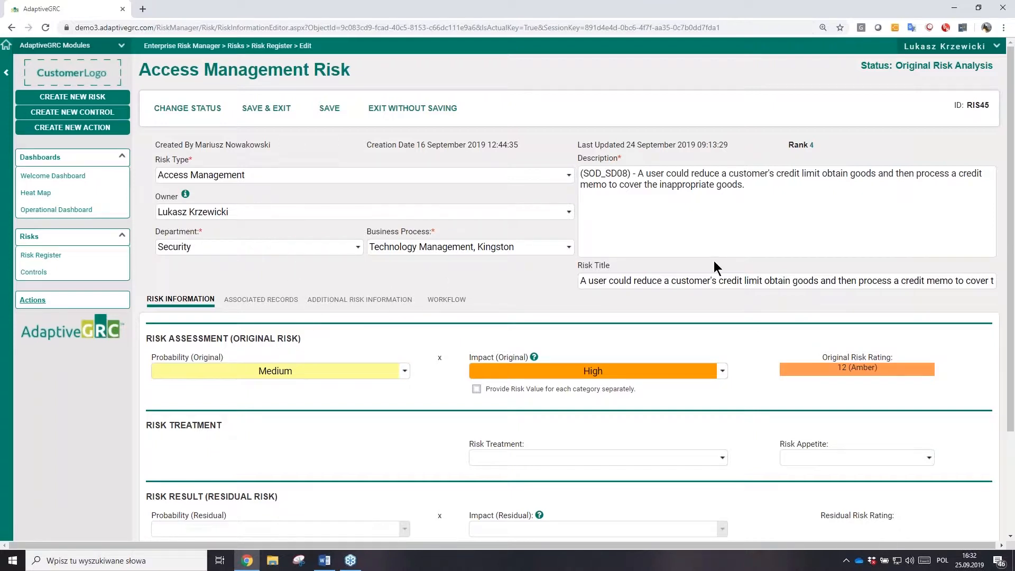
{"action": "scroll", "coordinate": [520, 287], "scroll_direction": "down", "scroll_amount": 1}
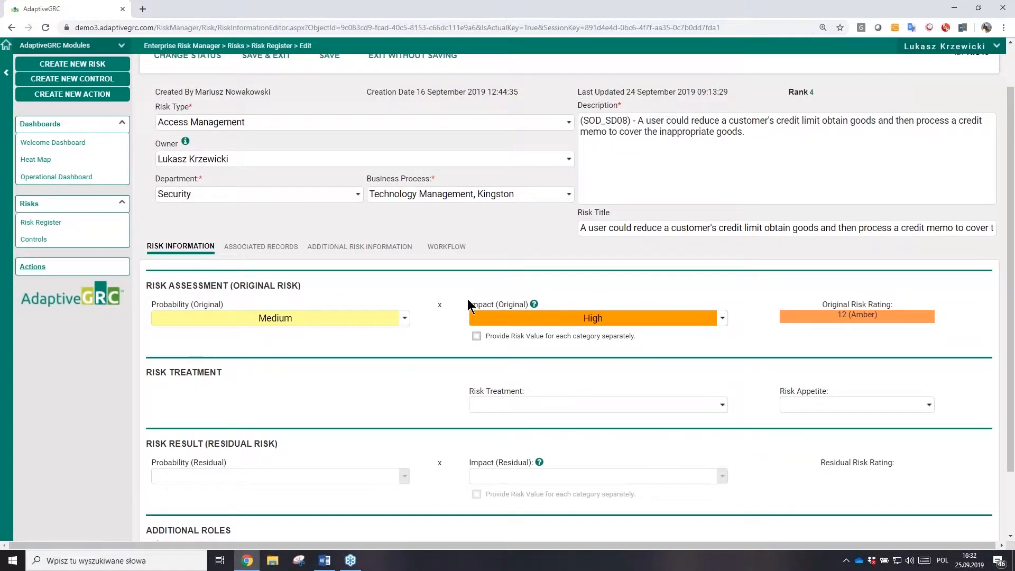
{"action": "scroll", "coordinate": [467, 299], "scroll_direction": "up", "scroll_amount": 1}
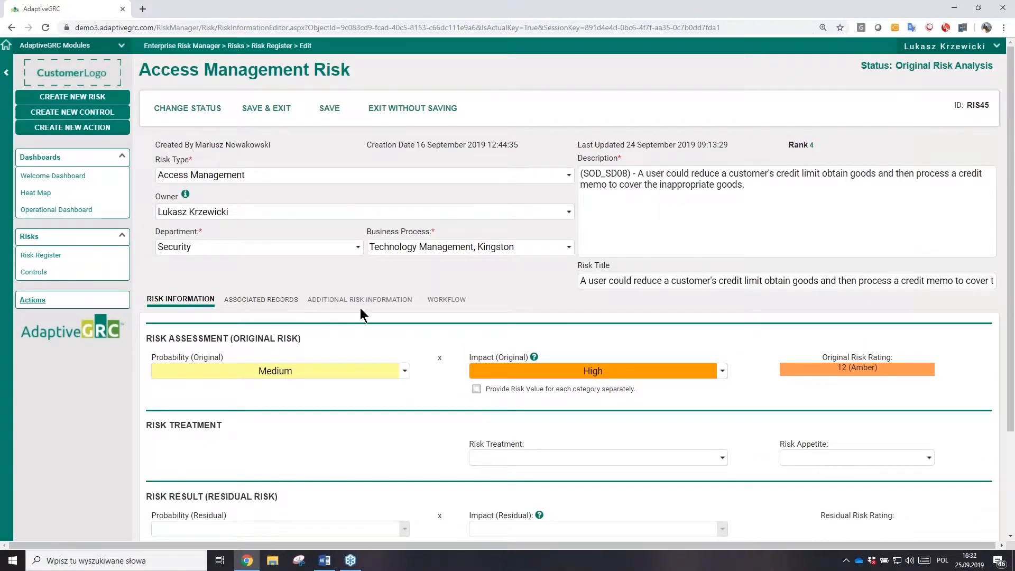
{"action": "left_click", "coordinate": [255, 299]}
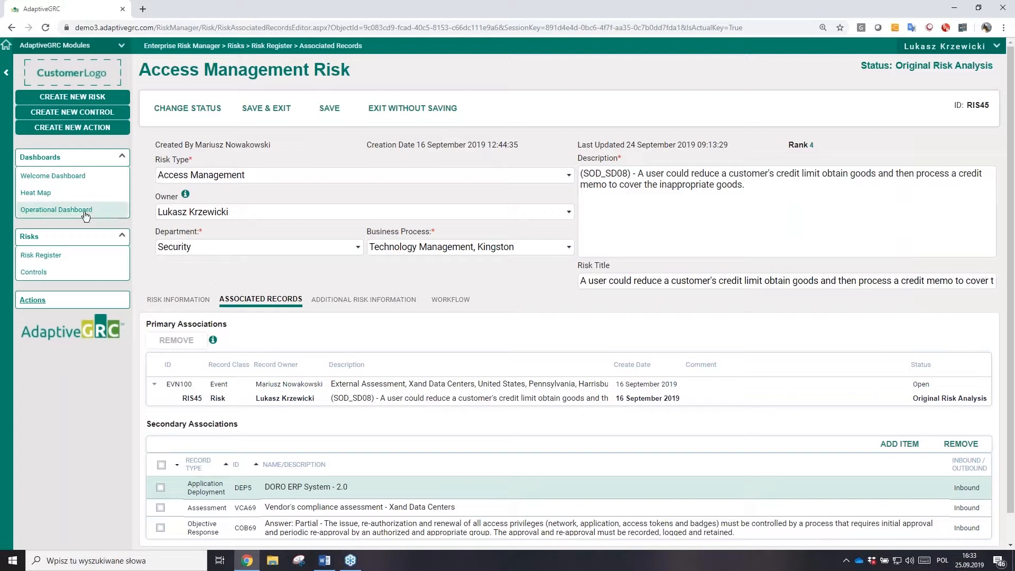
Step: Open the risk heat map and examine the details of risks 28 and 43 on it
{"action": "left_click", "coordinate": [48, 195]}
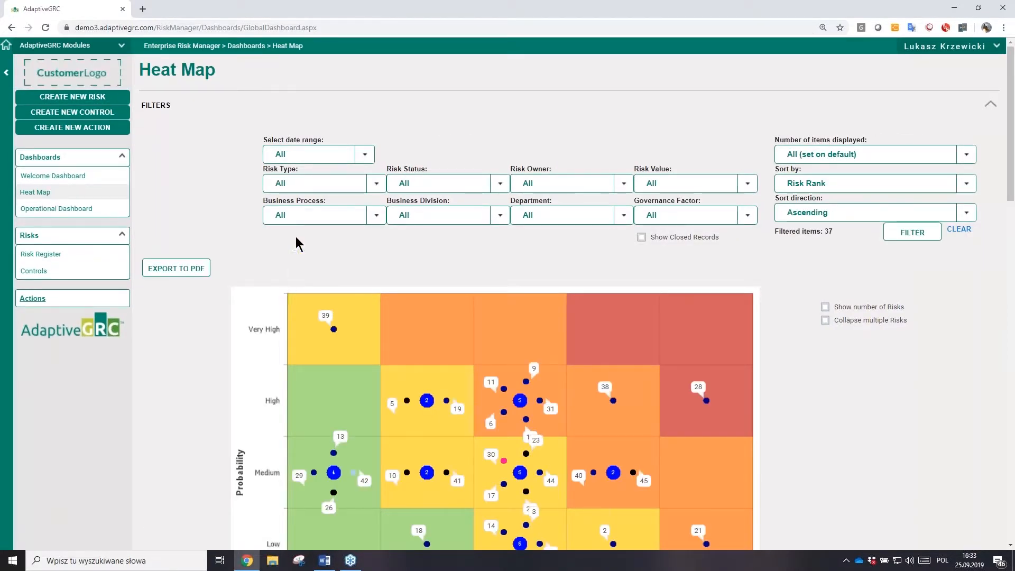
{"action": "scroll", "coordinate": [297, 242], "scroll_direction": "down", "scroll_amount": 1}
{"action": "scroll", "coordinate": [297, 242], "scroll_direction": "down", "scroll_amount": 2}
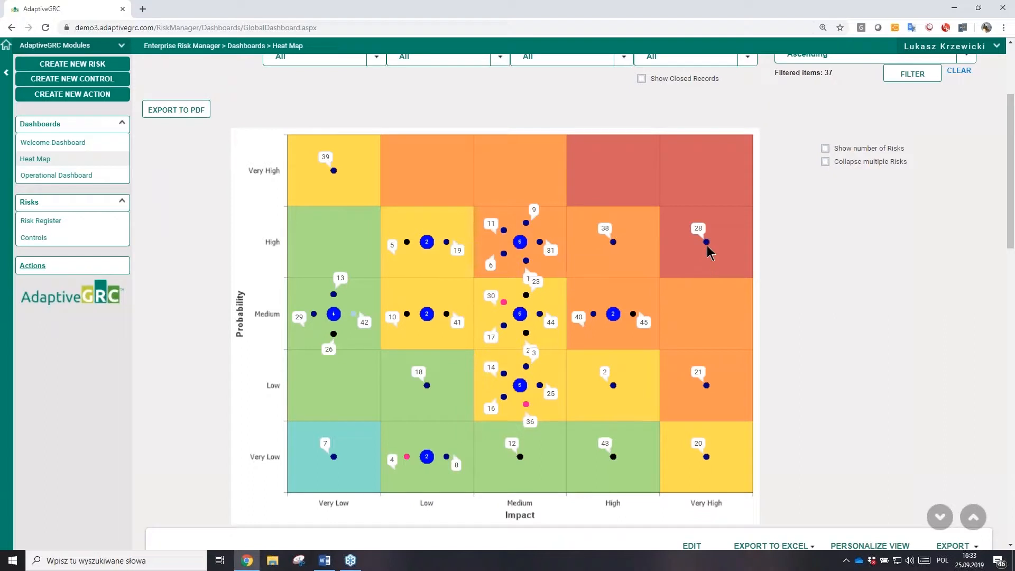
{"action": "mouse_move", "coordinate": [706, 243]}
{"action": "mouse_move", "coordinate": [613, 458]}
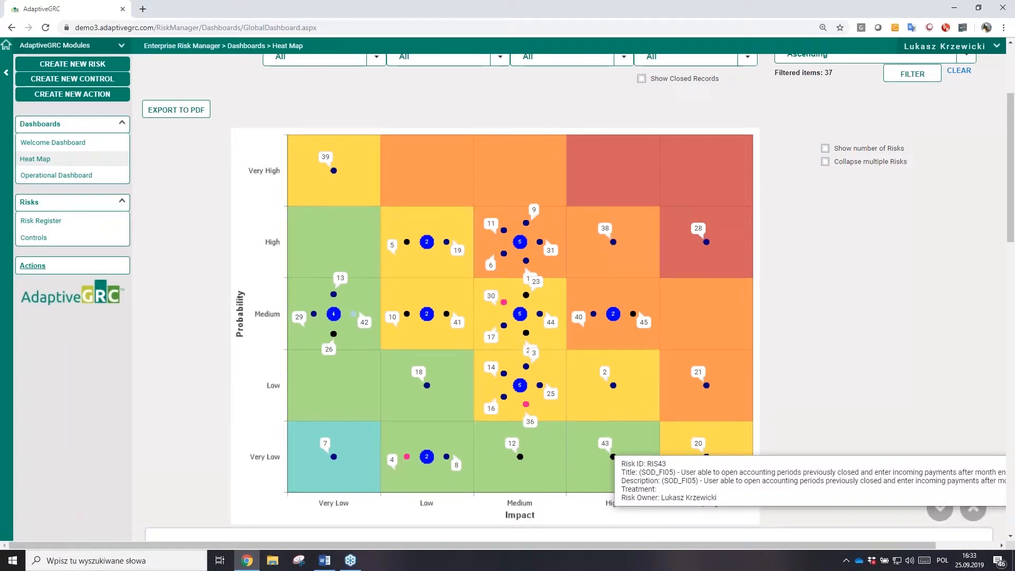
{"action": "scroll", "coordinate": [616, 370], "scroll_direction": "up", "scroll_amount": 3}
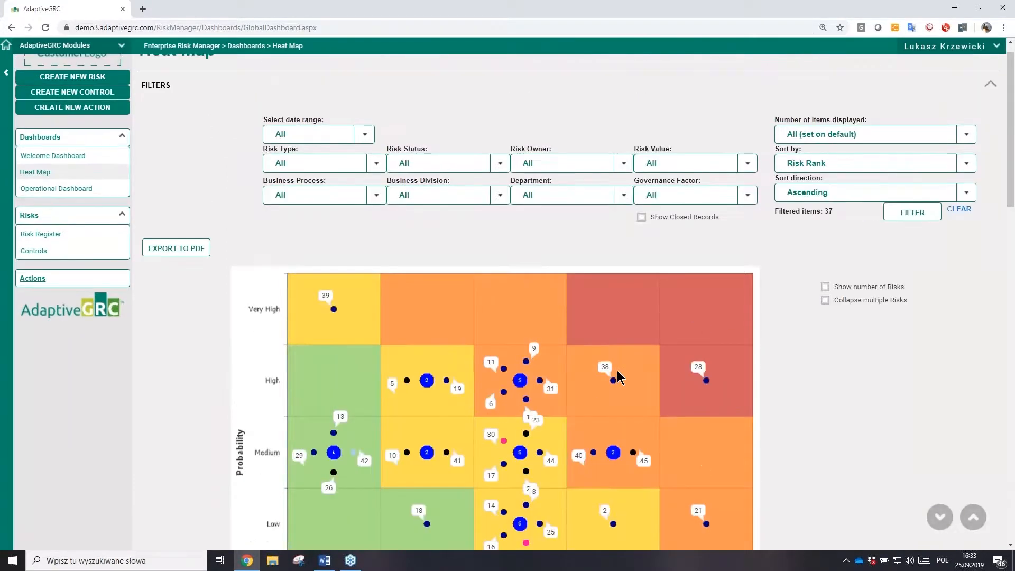
{"action": "left_click", "coordinate": [377, 217]}
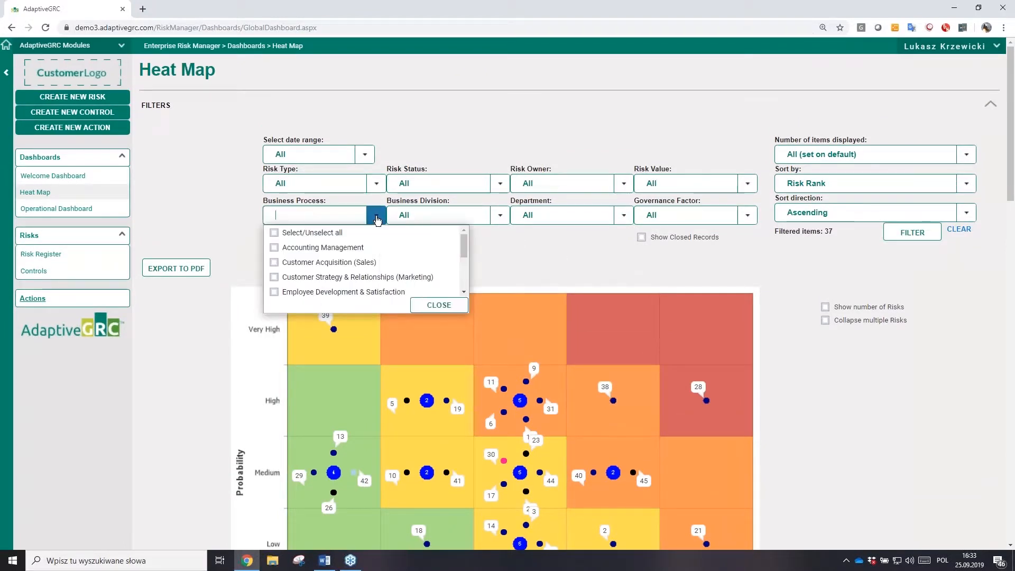
{"action": "left_click_drag", "start_coordinate": [464, 245], "coordinate": [469, 292]}
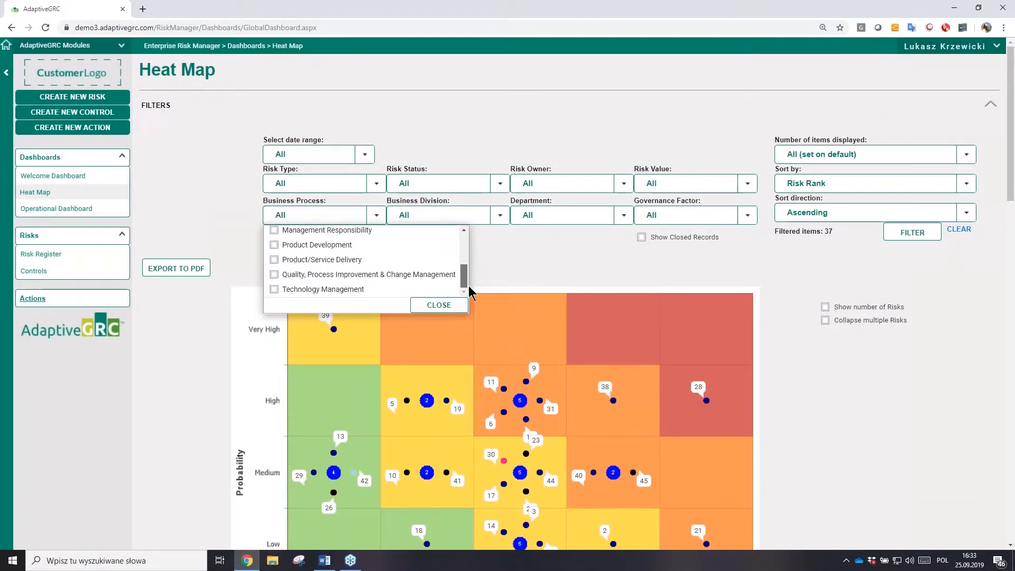
{"action": "scroll", "coordinate": [385, 280], "scroll_direction": "up", "scroll_amount": 5}
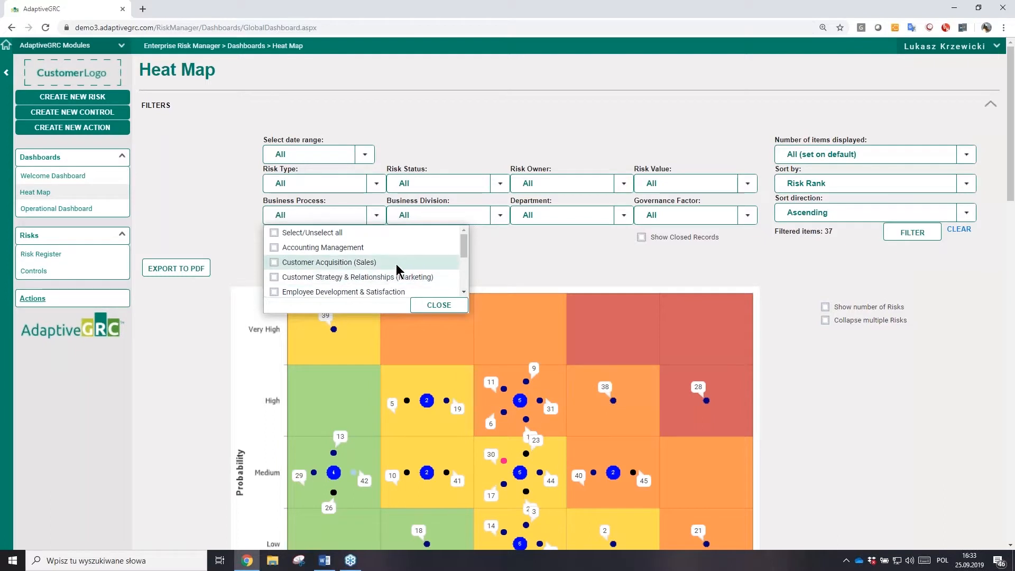
Step: Filter the heat map by the risk types Financial, Access Management and Segregation of Duties, and examine risk 44
{"action": "left_click", "coordinate": [368, 183]}
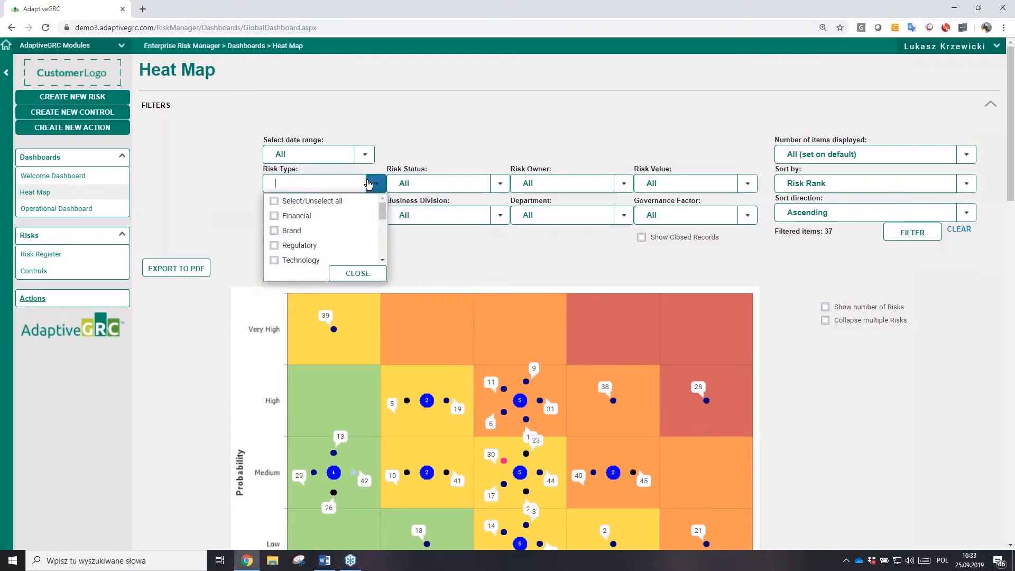
{"action": "left_click_drag", "start_coordinate": [381, 220], "coordinate": [384, 260]}
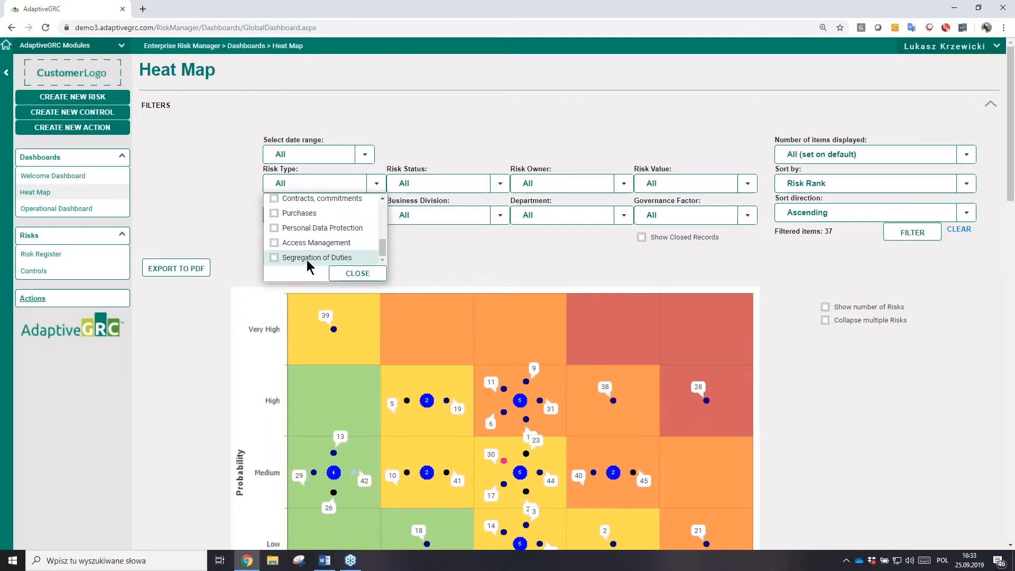
{"action": "left_click", "coordinate": [294, 257]}
{"action": "left_click", "coordinate": [321, 242]}
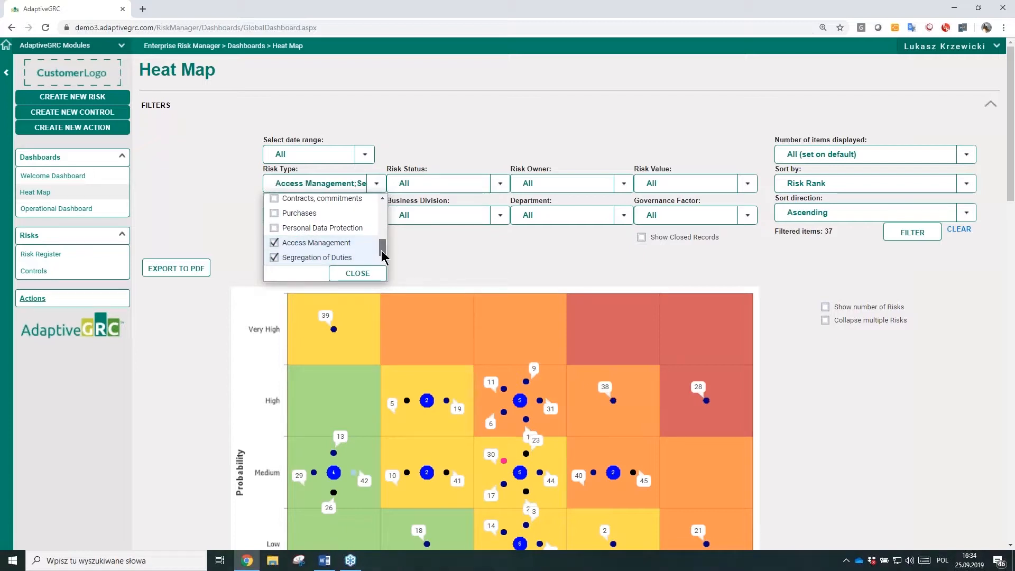
{"action": "left_click_drag", "start_coordinate": [383, 256], "coordinate": [383, 200]}
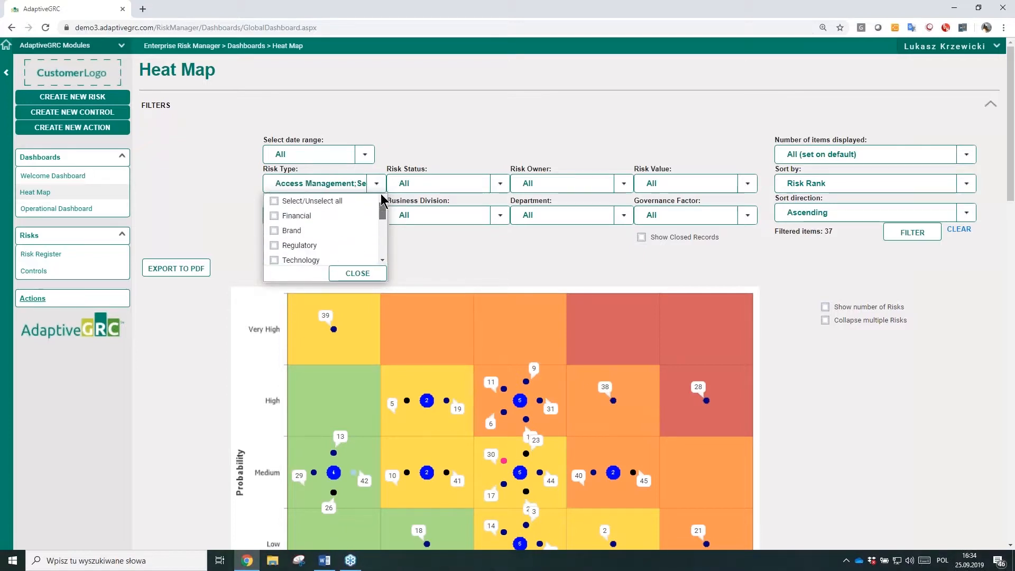
{"action": "left_click", "coordinate": [308, 216]}
{"action": "left_click", "coordinate": [905, 236]}
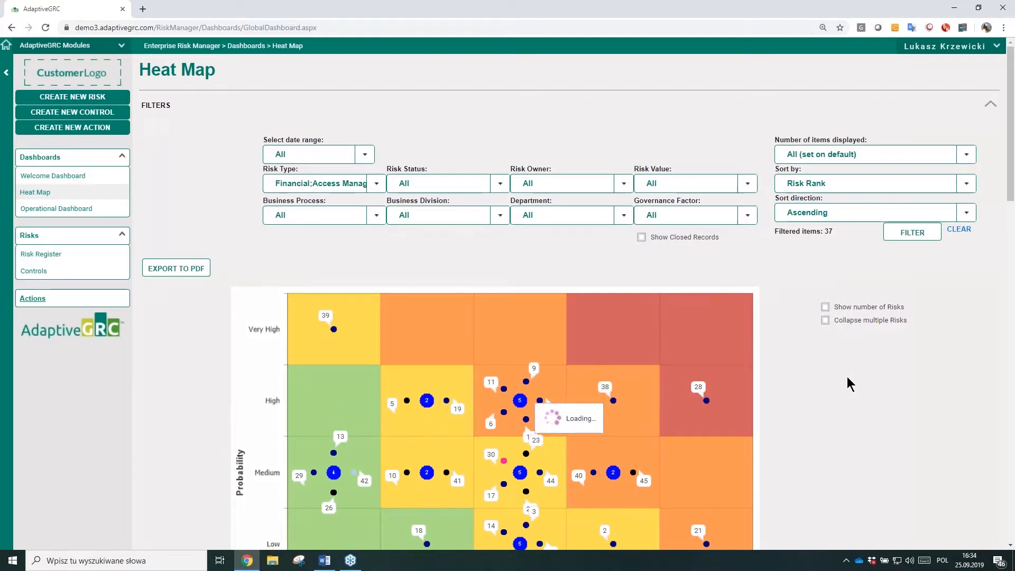
{"action": "scroll", "coordinate": [847, 377], "scroll_direction": "down", "scroll_amount": 3}
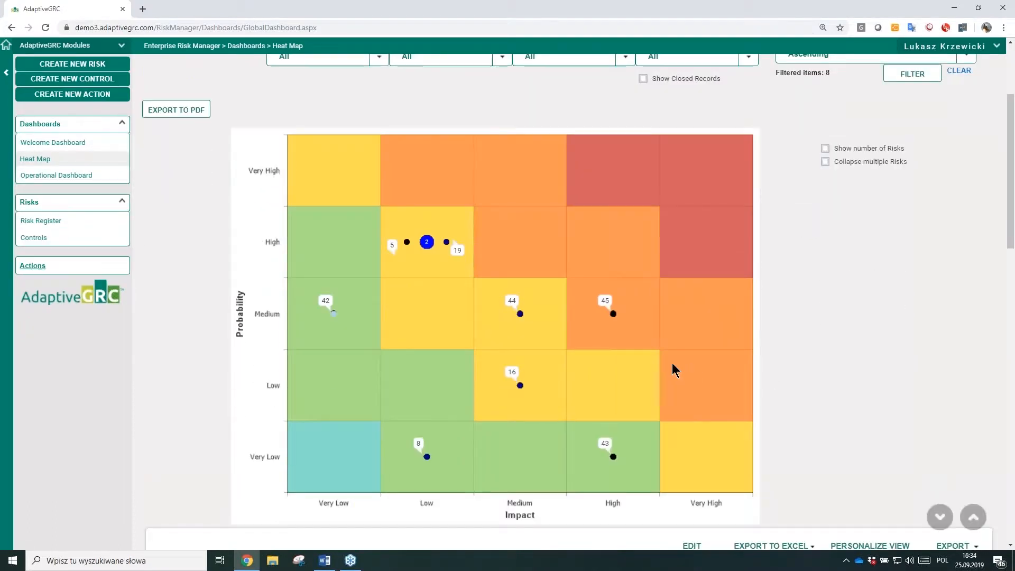
{"action": "mouse_move", "coordinate": [520, 316]}
Step: Switch to Quality Manager and view its quality records
{"action": "left_click", "coordinate": [70, 47]}
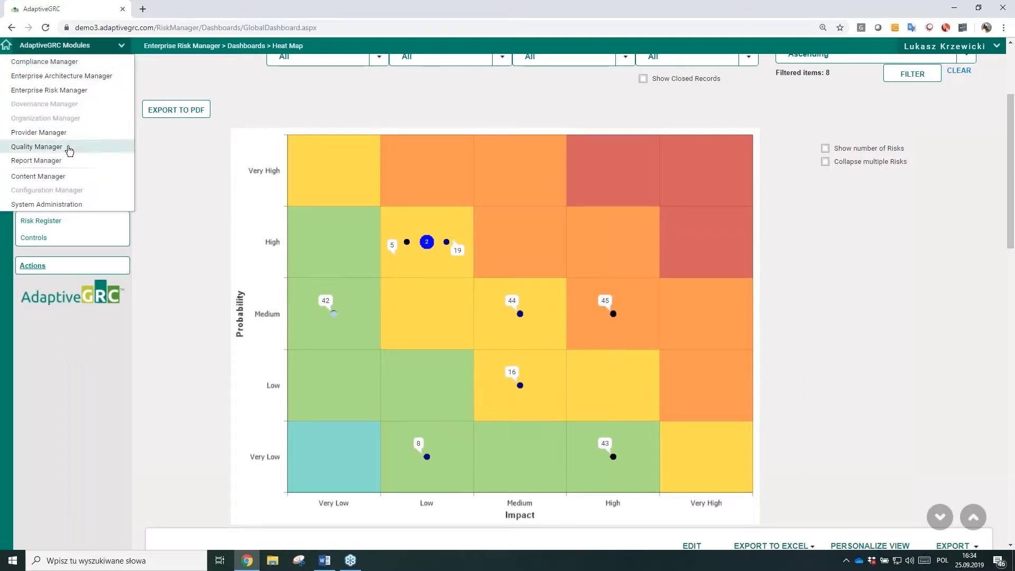
{"action": "left_click", "coordinate": [68, 147]}
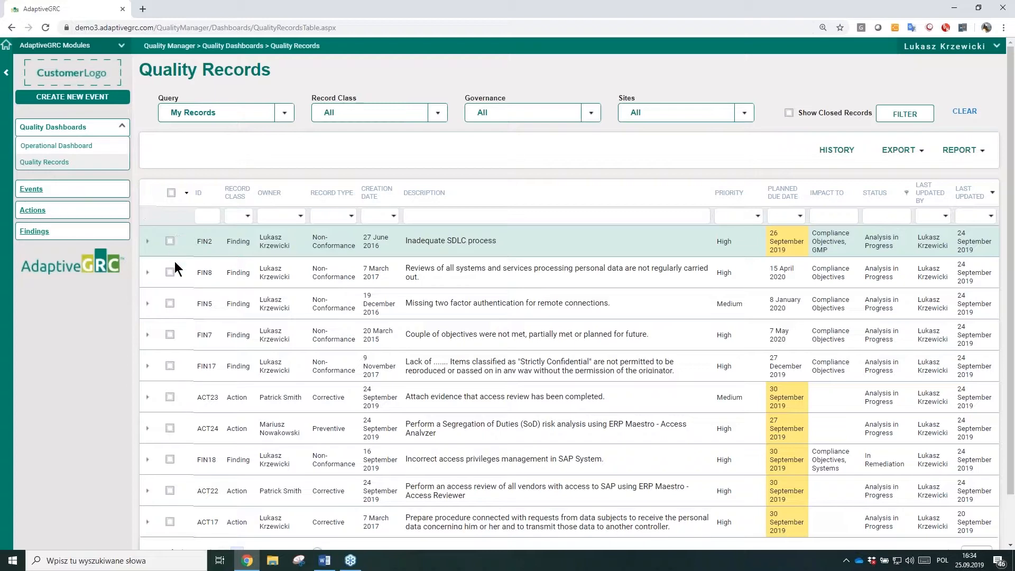
{"action": "scroll", "coordinate": [198, 310], "scroll_direction": "down", "scroll_amount": 1}
Step: Try to filter the quality records by ID 44, and clear the ID filter
{"action": "left_click", "coordinate": [199, 164]}
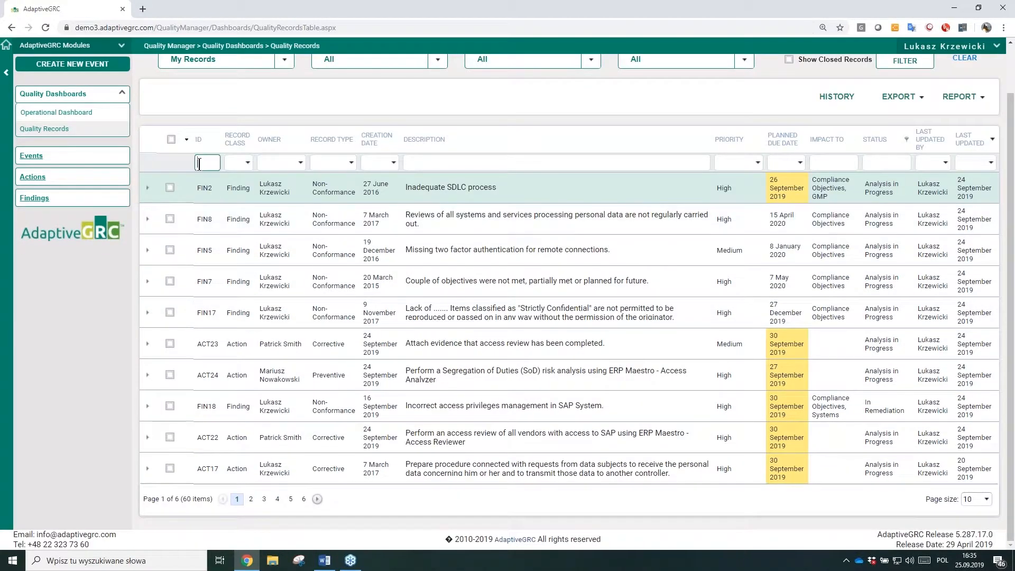
{"action": "type", "text": "14"}
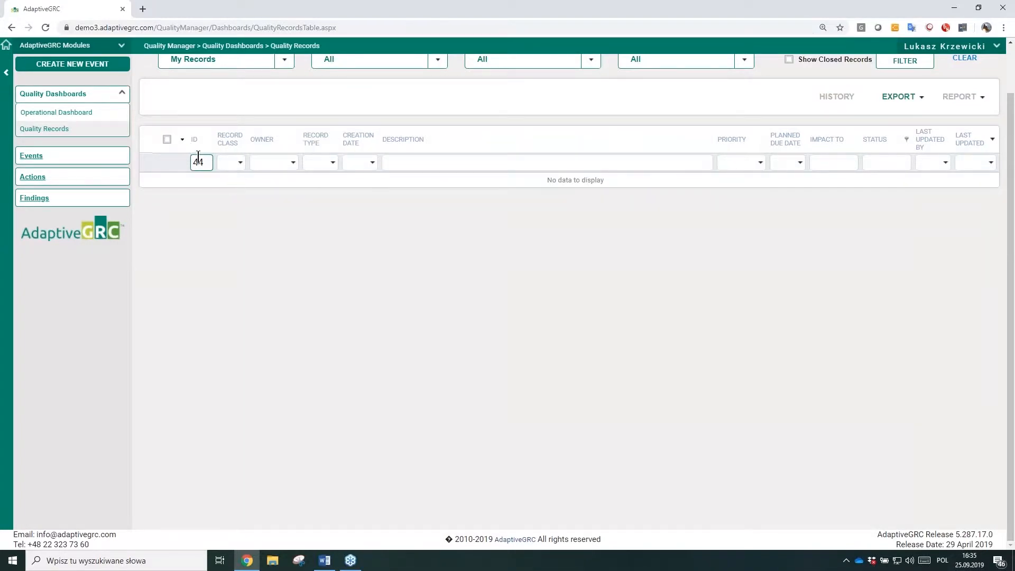
{"action": "key", "text": "BackSpace"}
{"action": "key", "text": "BackSpace"}
{"action": "scroll", "coordinate": [248, 107], "scroll_direction": "up", "scroll_amount": 1}
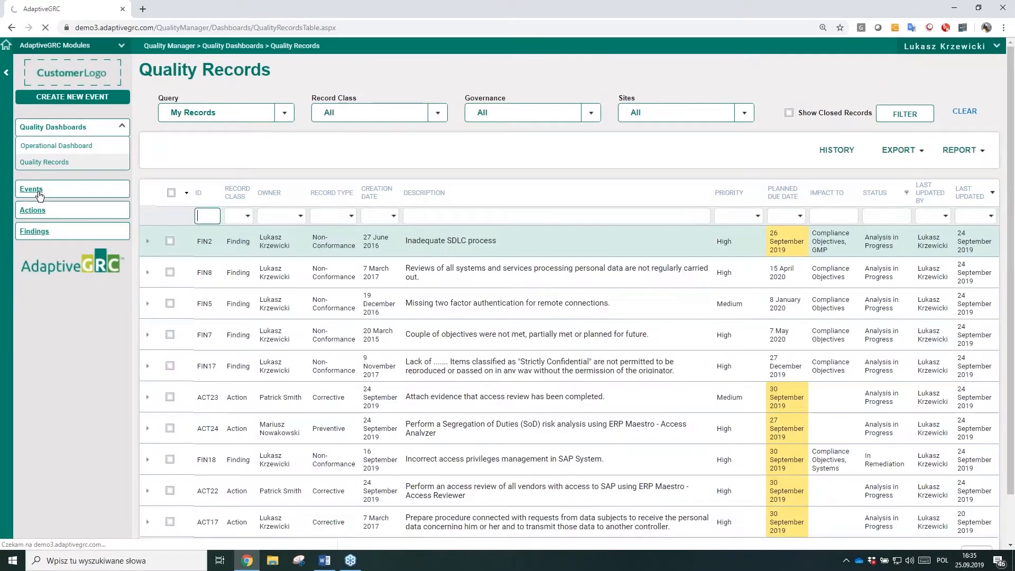
Step: Open the Events list, filter it by ID 100 with All Records included, and expand the Xand Data Centers assessment
{"action": "left_click", "coordinate": [32, 191]}
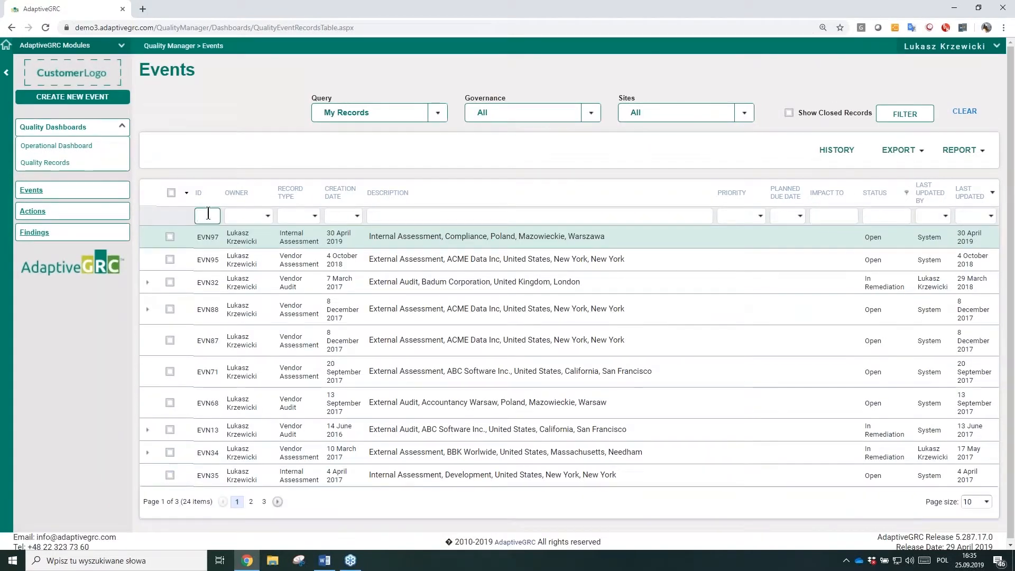
{"action": "left_click", "coordinate": [207, 215]}
{"action": "type", "text": "100"}
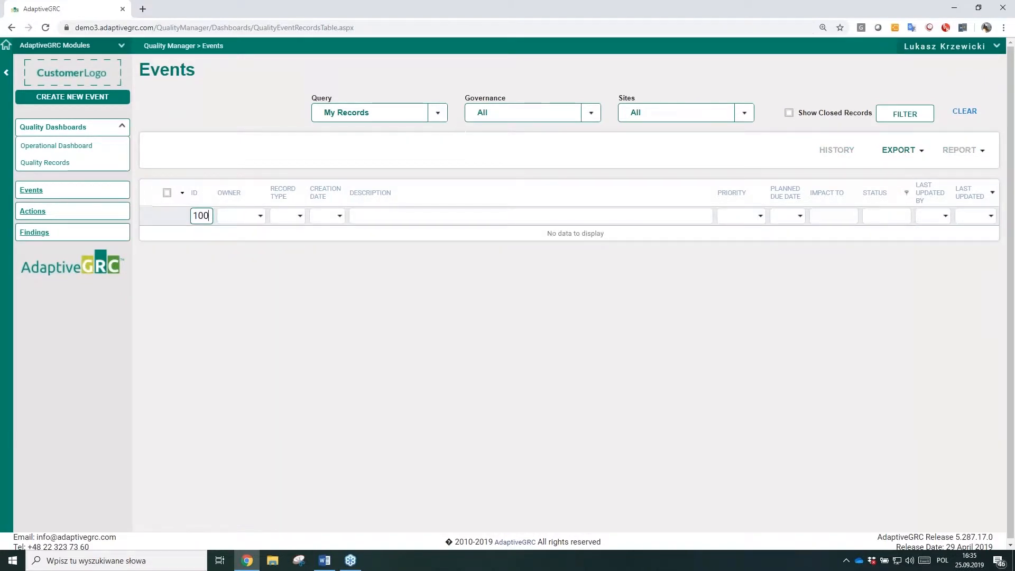
{"action": "left_click", "coordinate": [389, 113]}
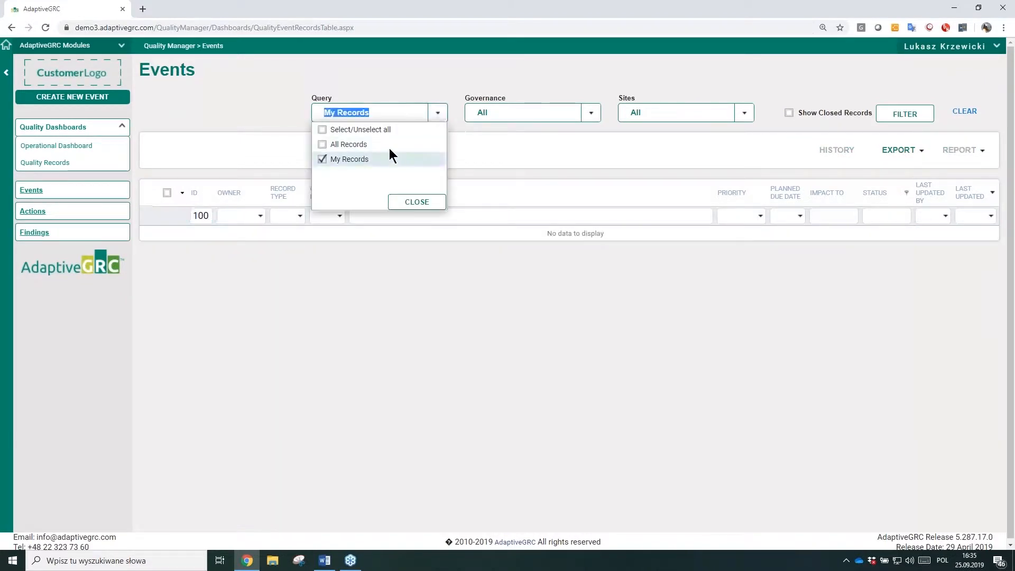
{"action": "left_click", "coordinate": [389, 144]}
{"action": "left_click", "coordinate": [892, 118]}
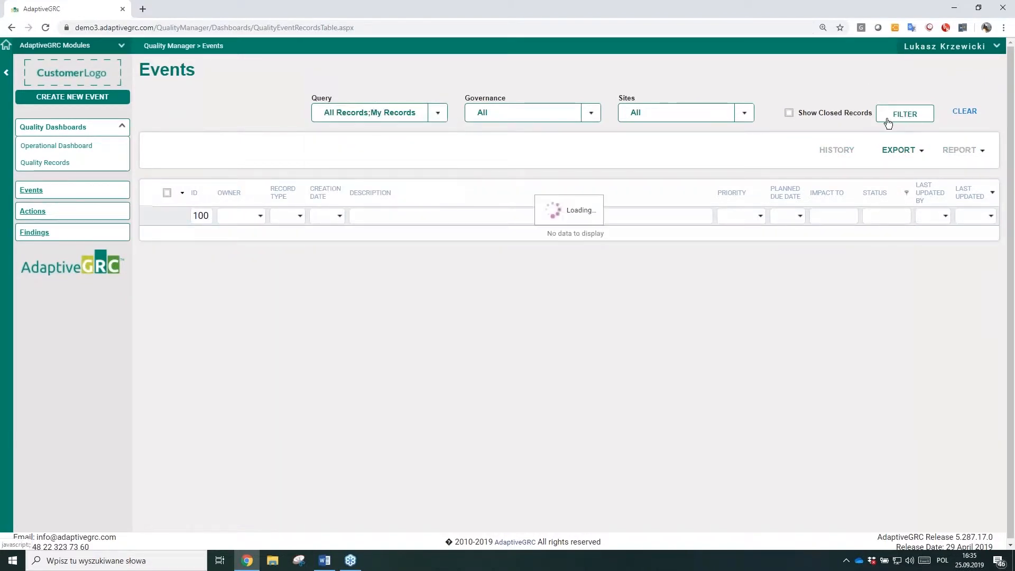
{"action": "left_click", "coordinate": [150, 241]}
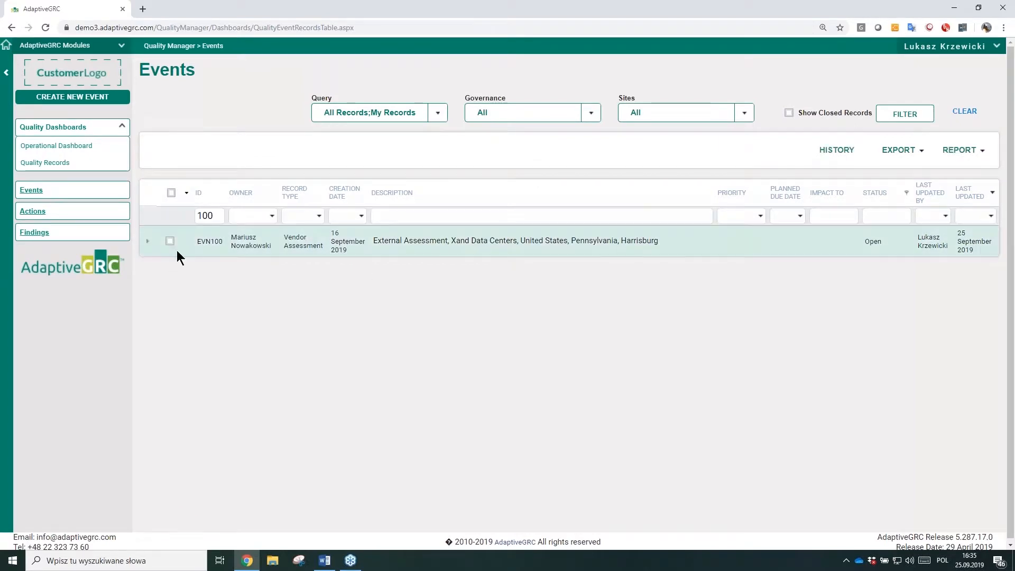
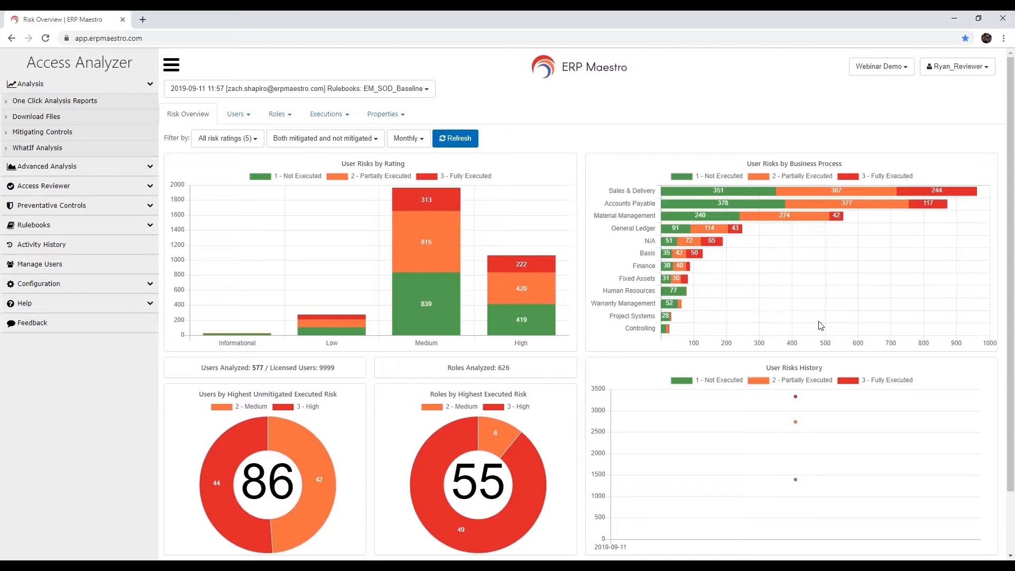
Step: Switch to ERP Maestro Access Analyzer, examine the High-rated user risks by execution status, and open the User Risk Level Details report
{"action": "mouse_move", "coordinate": [668, 286]}
{"action": "mouse_move", "coordinate": [546, 284]}
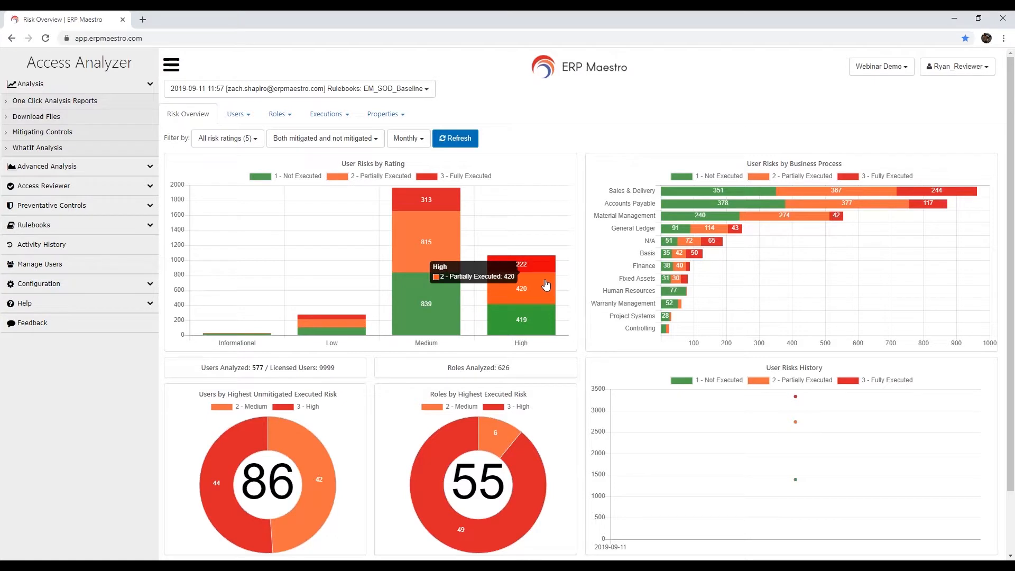
{"action": "mouse_move", "coordinate": [543, 316]}
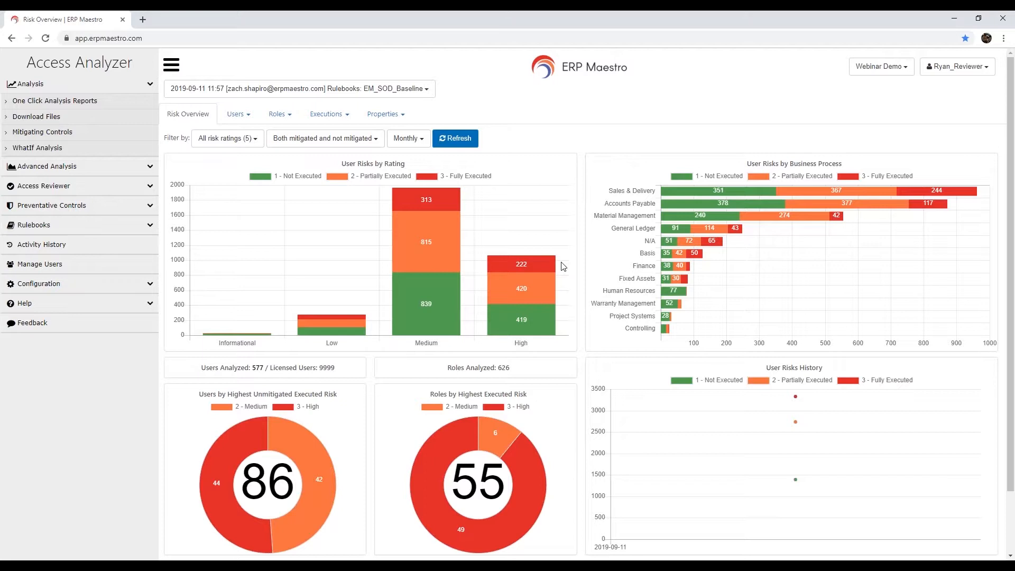
{"action": "mouse_move", "coordinate": [549, 265]}
{"action": "left_click", "coordinate": [250, 119]}
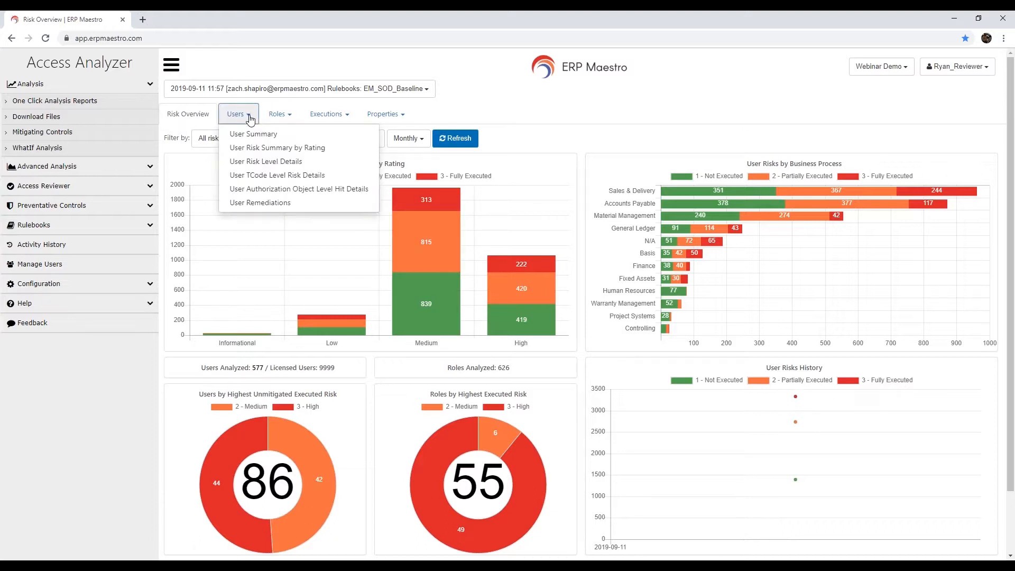
{"action": "left_click", "coordinate": [290, 164]}
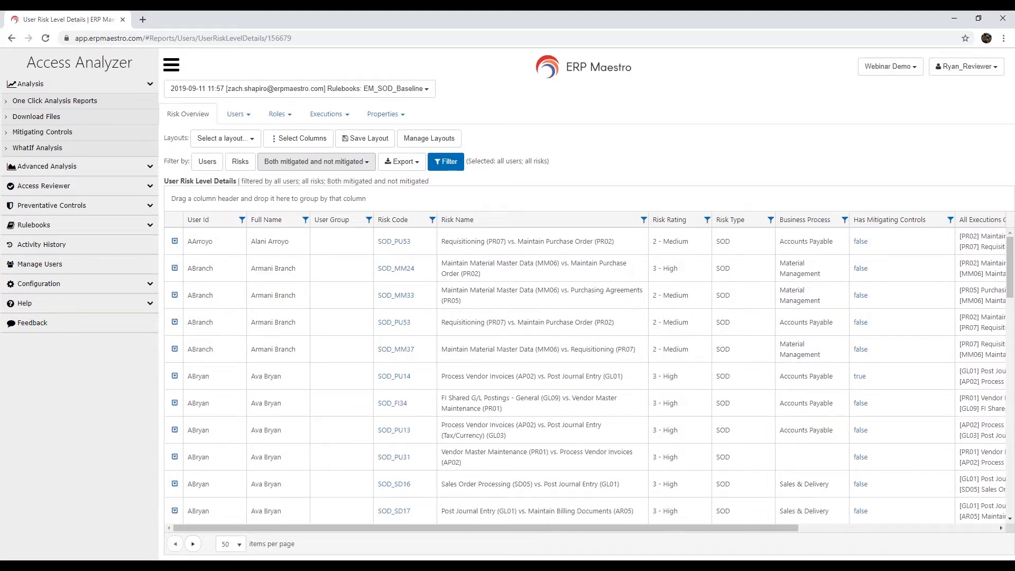
Step: Sort the user risk report by User Group in descending order and filter it to the group CONTRACTOR
{"action": "left_click", "coordinate": [368, 221]}
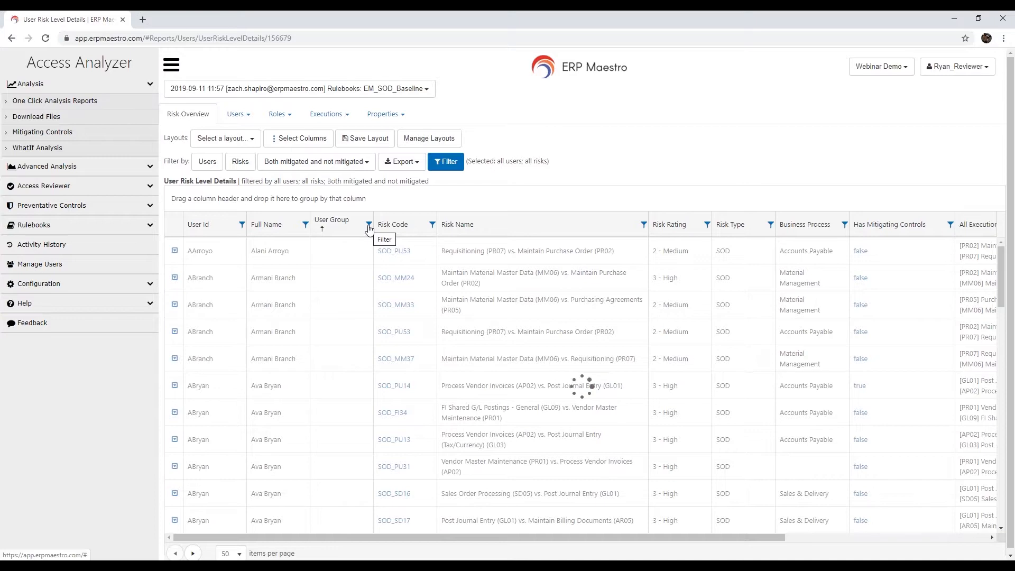
{"action": "left_click", "coordinate": [369, 226]}
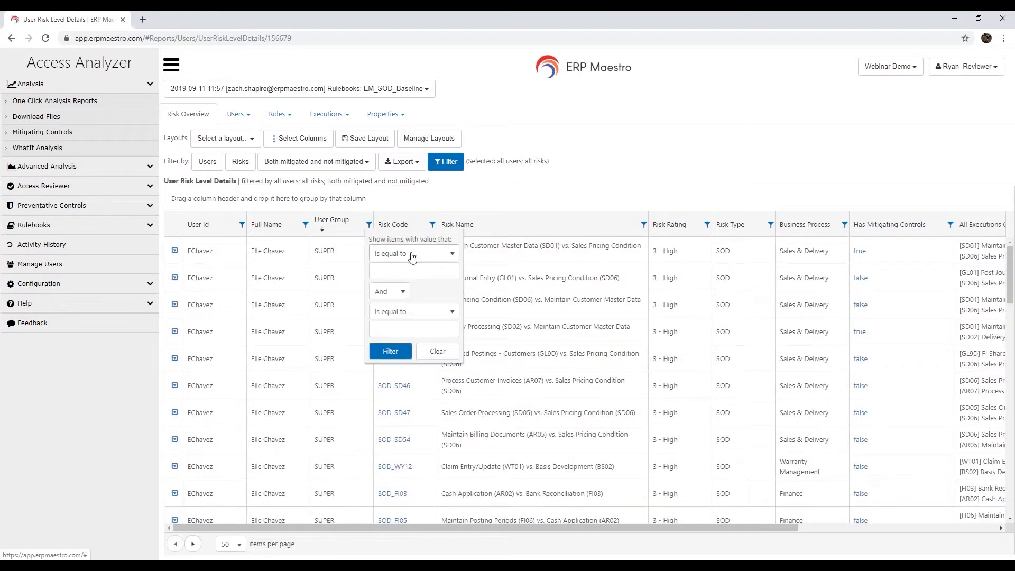
{"action": "left_click", "coordinate": [427, 270]}
{"action": "type", "text": "C"}
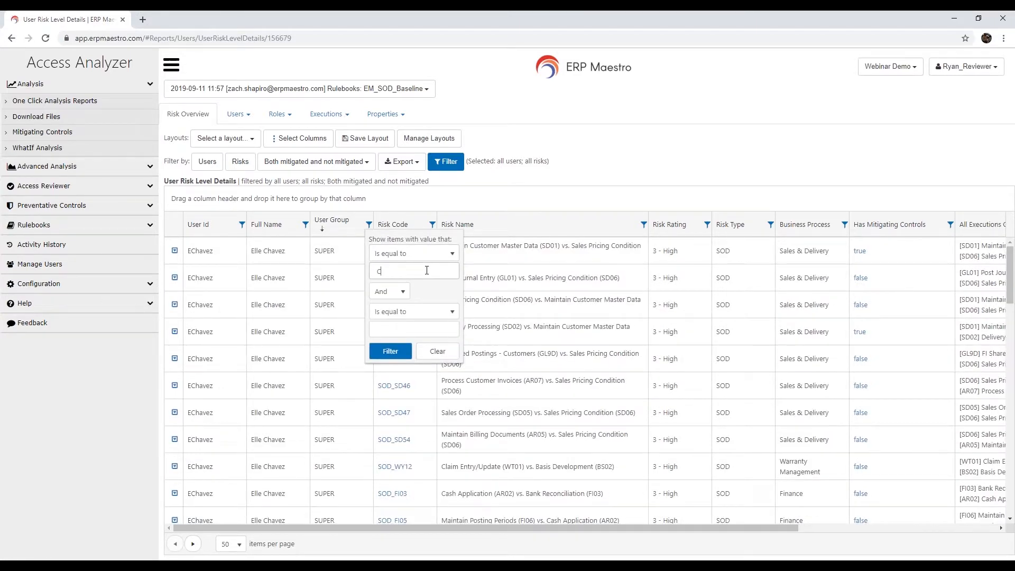
{"action": "type", "text": "ONTRACTOR"}
{"action": "left_click", "coordinate": [404, 357]}
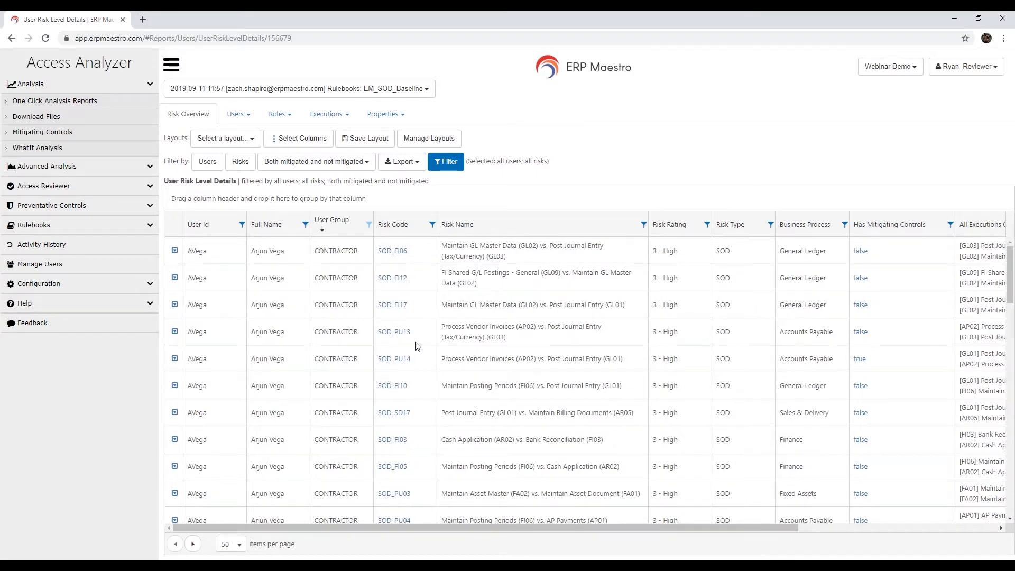
Step: Filter the contractor risks to those whose Risk Code is equal to SOD_FI05
{"action": "left_click", "coordinate": [432, 226]}
{"action": "left_click", "coordinate": [490, 269]}
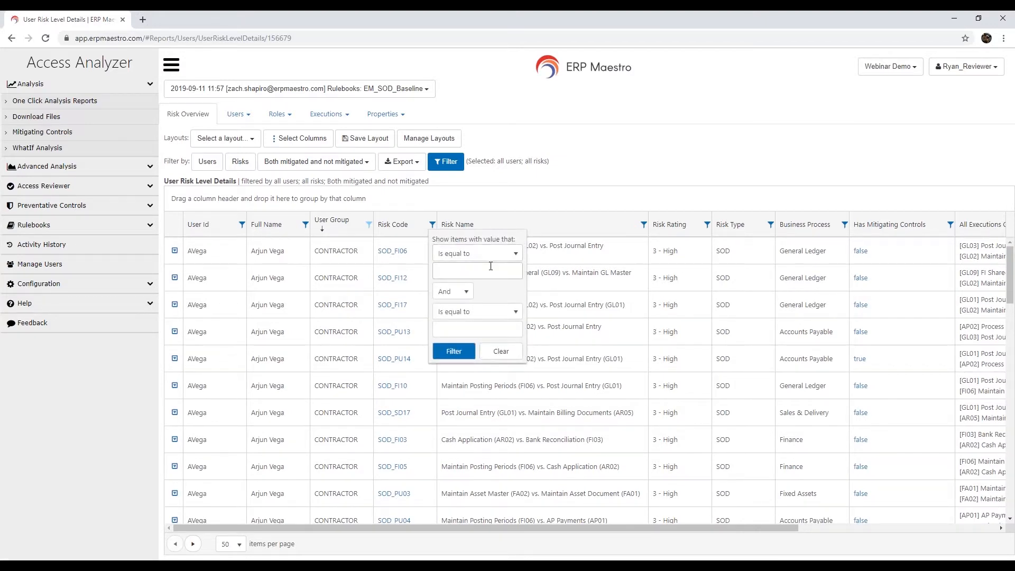
{"action": "type", "text": "SOD_FI05"}
{"action": "left_click", "coordinate": [451, 352]}
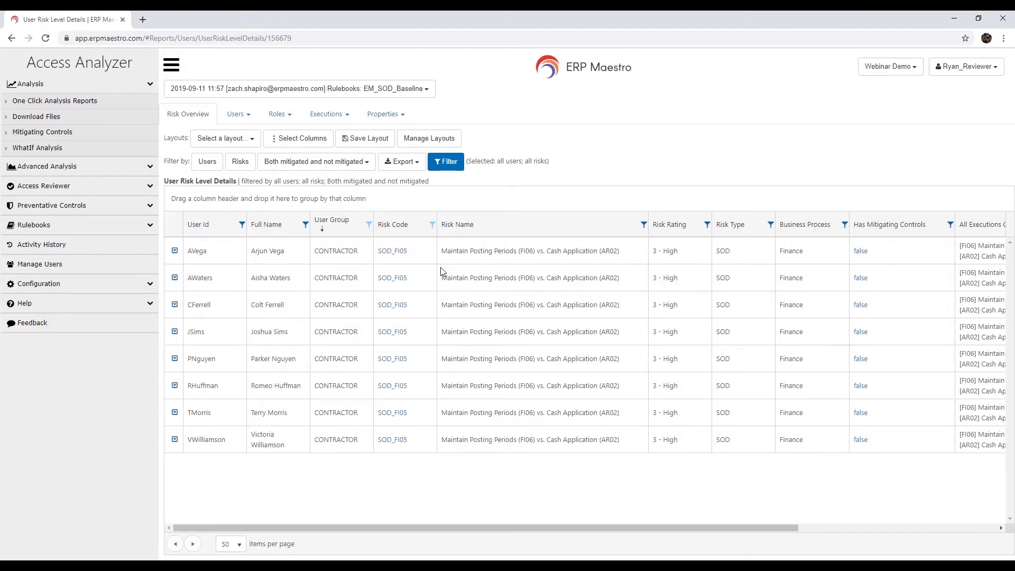
Step: Examine the execution counts and execution buckets of the SOD_FI05 contractors, and view the drill-down options for the fourth listed user
{"action": "left_click_drag", "start_coordinate": [505, 525], "coordinate": [561, 521]}
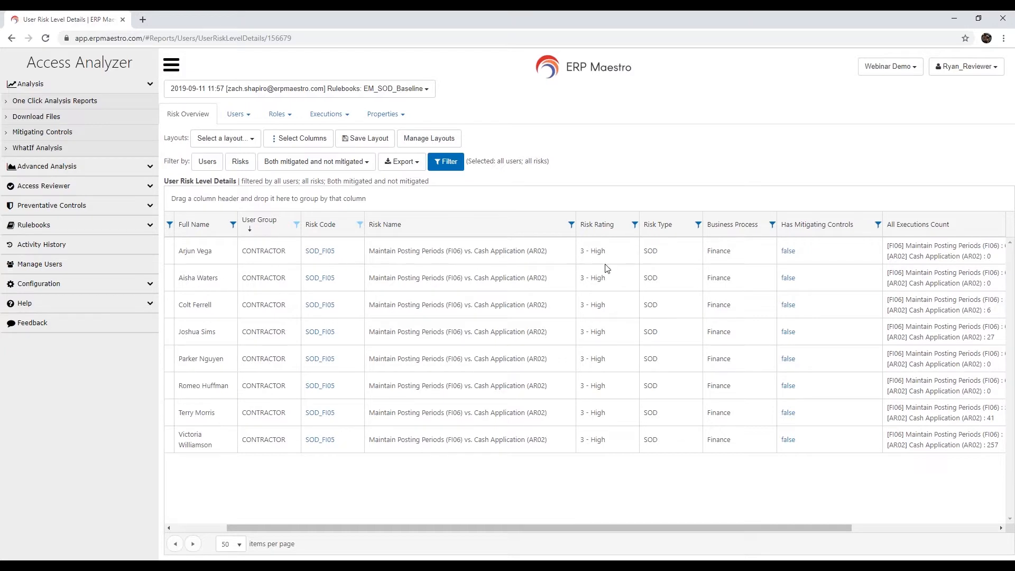
{"action": "left_click_drag", "start_coordinate": [696, 527], "coordinate": [791, 518]}
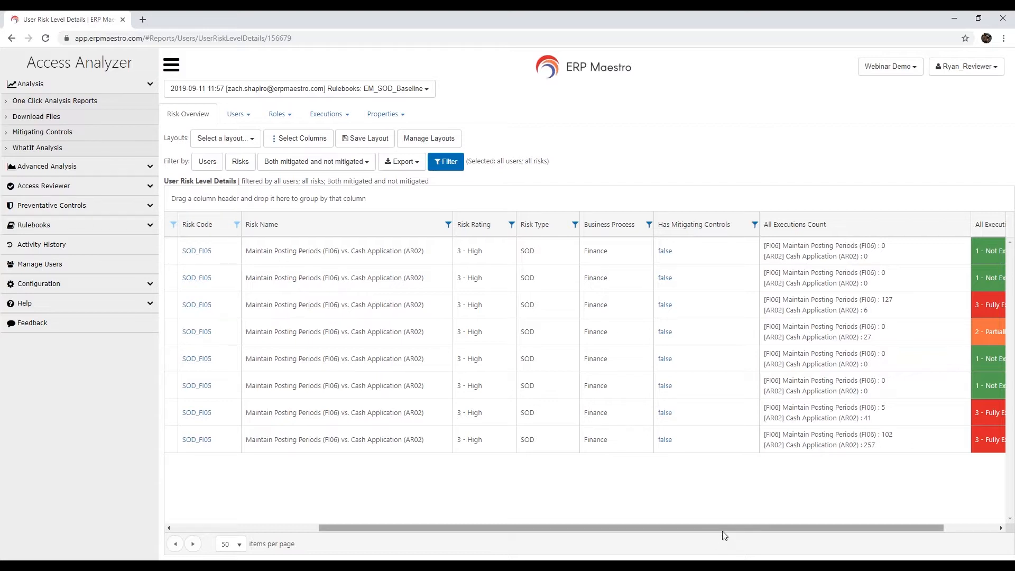
{"action": "left_click_drag", "start_coordinate": [722, 530], "coordinate": [779, 527]}
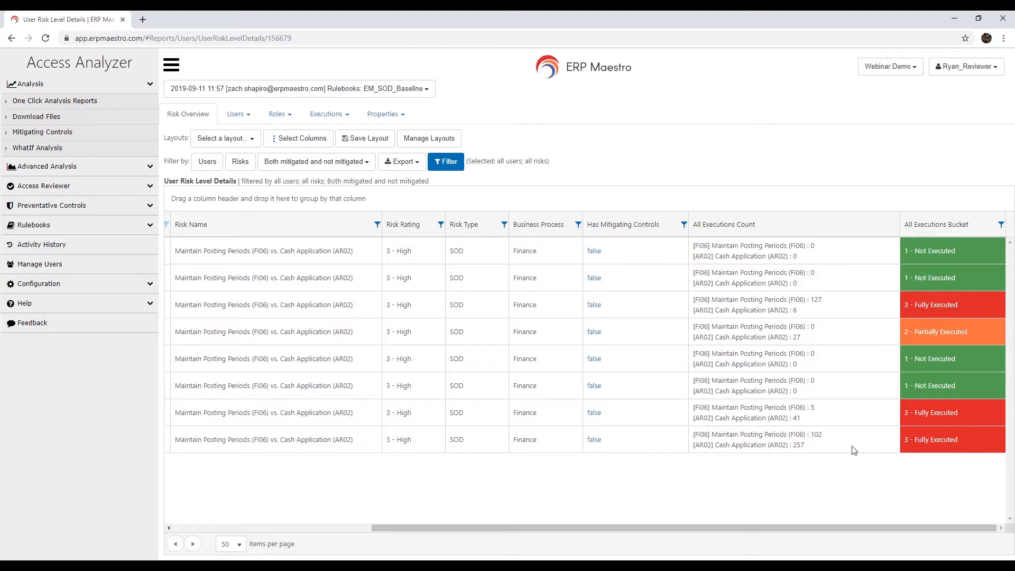
{"action": "left_click_drag", "start_coordinate": [778, 525], "coordinate": [522, 519]}
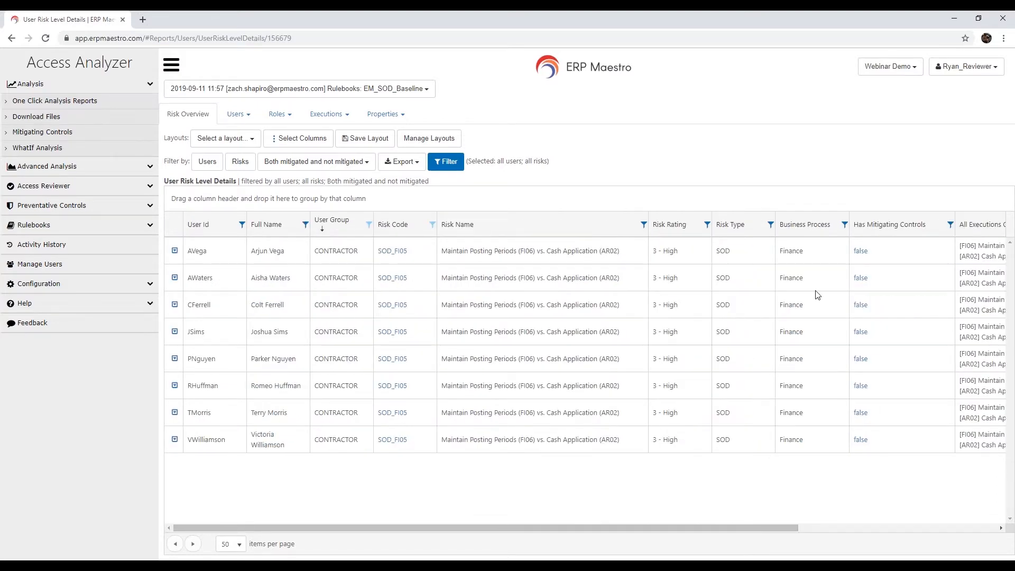
{"action": "left_click", "coordinate": [175, 332]}
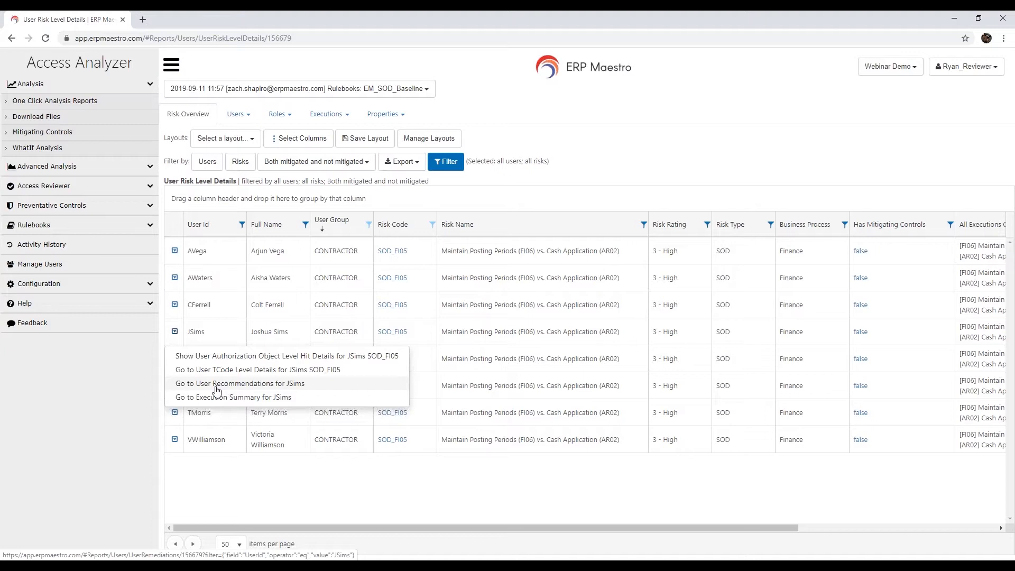
{"action": "left_click", "coordinate": [454, 202]}
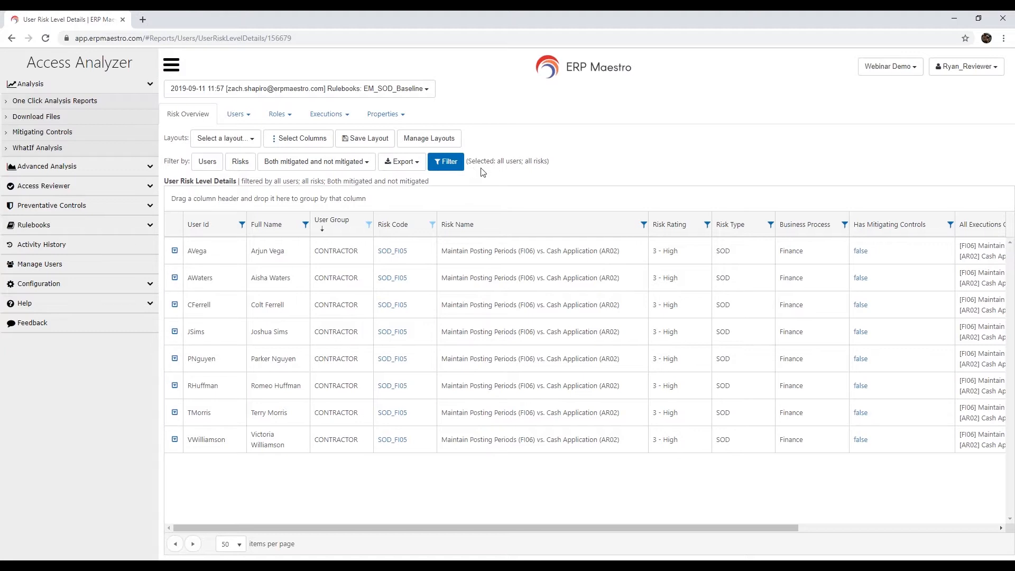
Step: Open the user-to-role access review named Test from the Access Reviewer's Reviewer Dashboard
{"action": "left_click", "coordinate": [151, 187]}
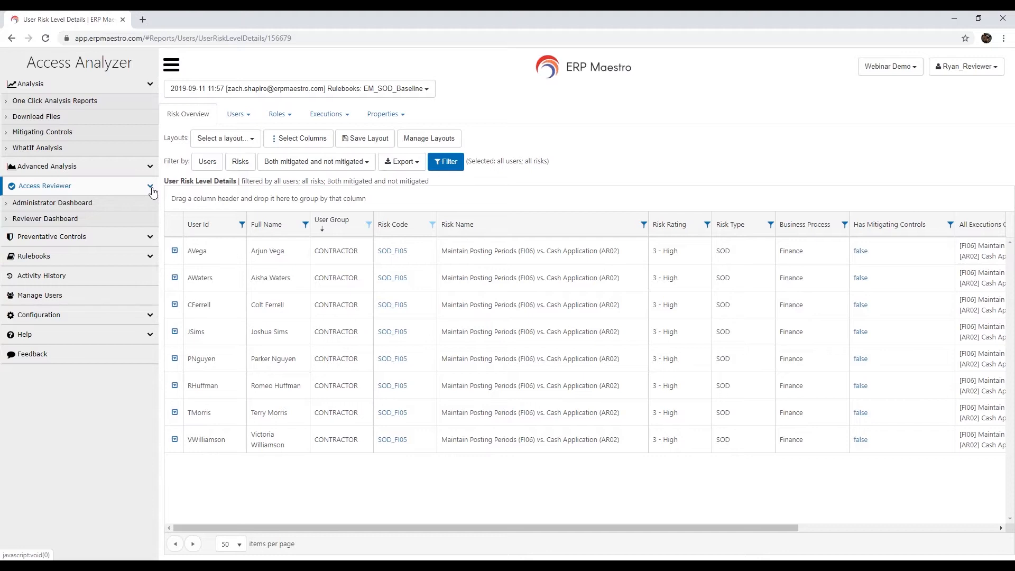
{"action": "left_click", "coordinate": [72, 217]}
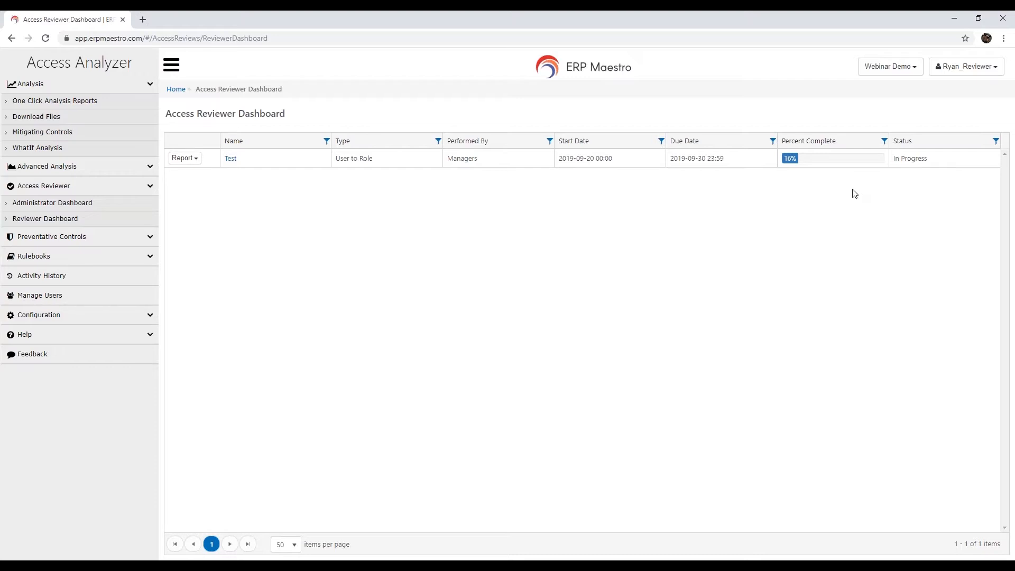
{"action": "left_click", "coordinate": [230, 161]}
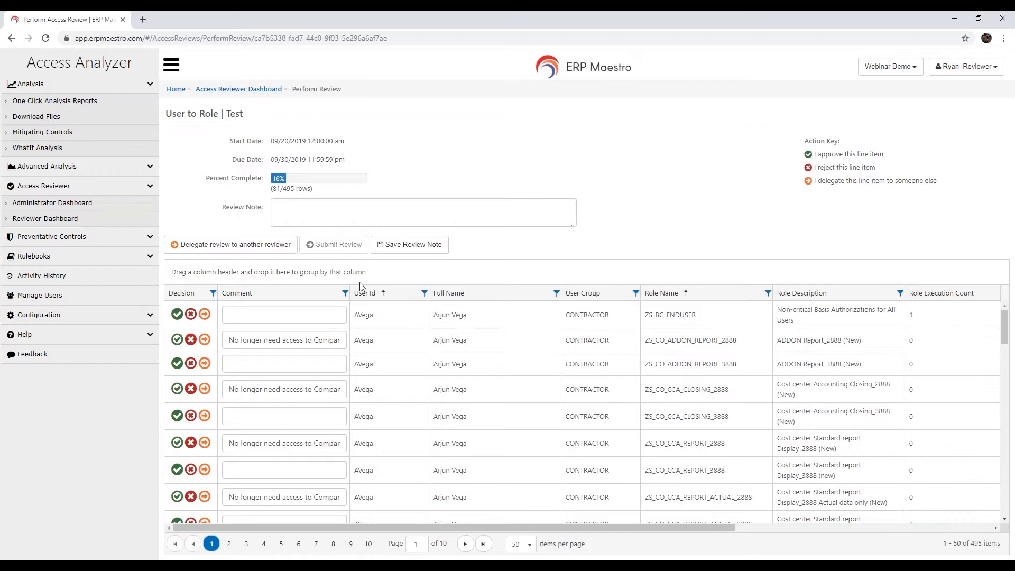
Step: Widen the Comment column to read the full comments, and examine the role descriptions, execution counts, TCodes and risk columns
{"action": "left_click_drag", "start_coordinate": [347, 293], "coordinate": [464, 293]}
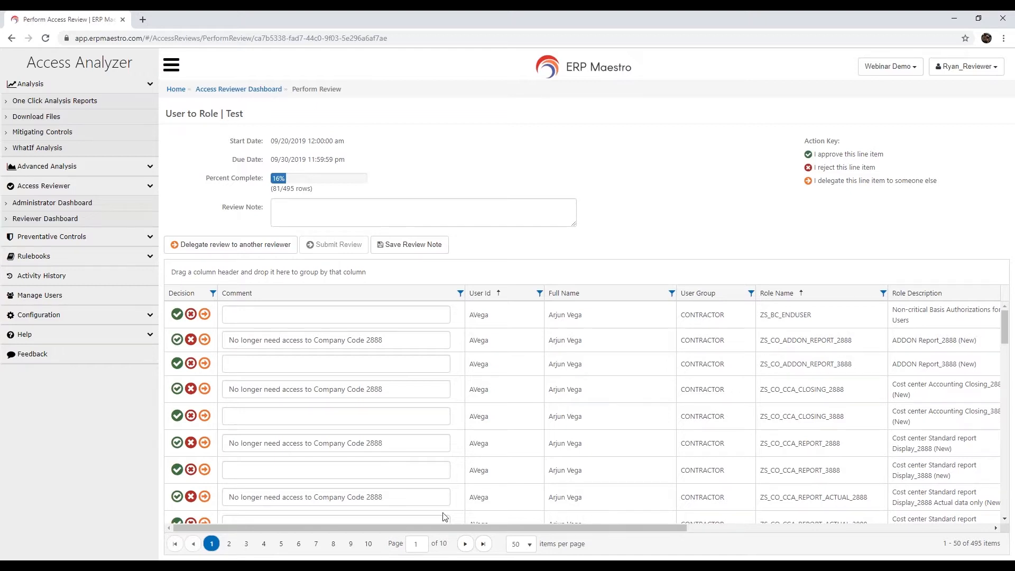
{"action": "left_click_drag", "start_coordinate": [454, 528], "coordinate": [617, 526]}
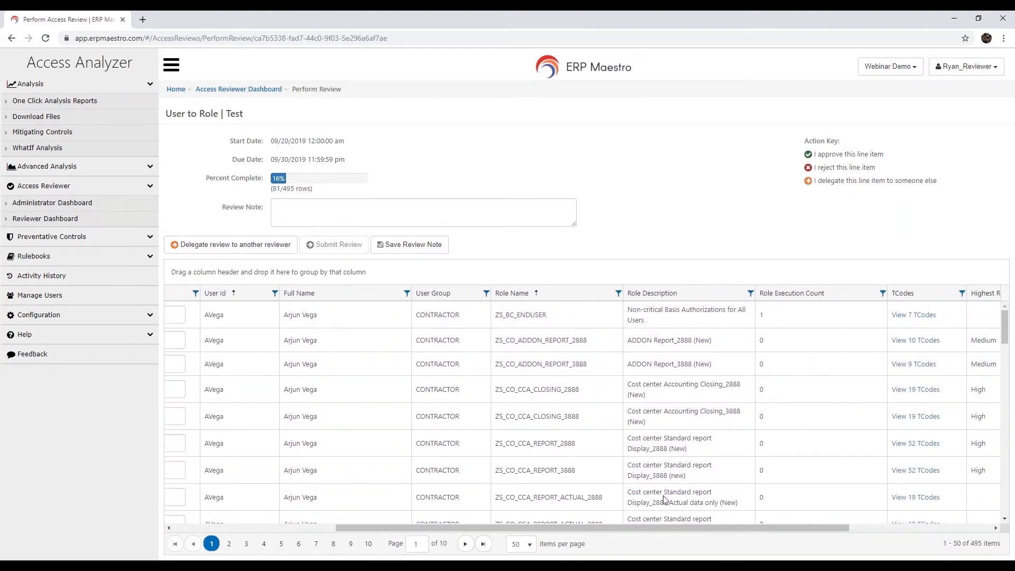
{"action": "left_click_drag", "start_coordinate": [710, 528], "coordinate": [790, 512]}
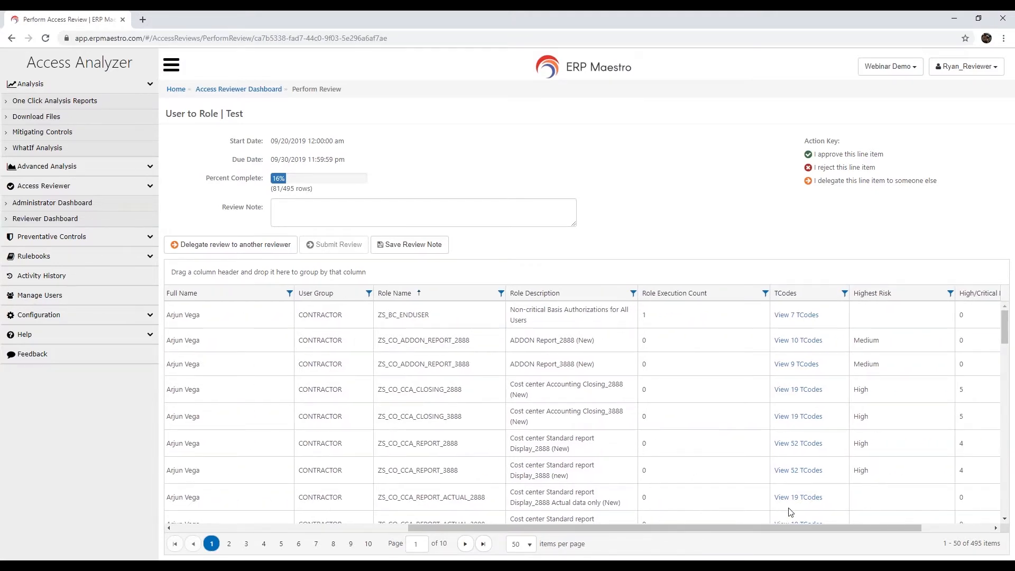
{"action": "left_click_drag", "start_coordinate": [792, 526], "coordinate": [860, 526]}
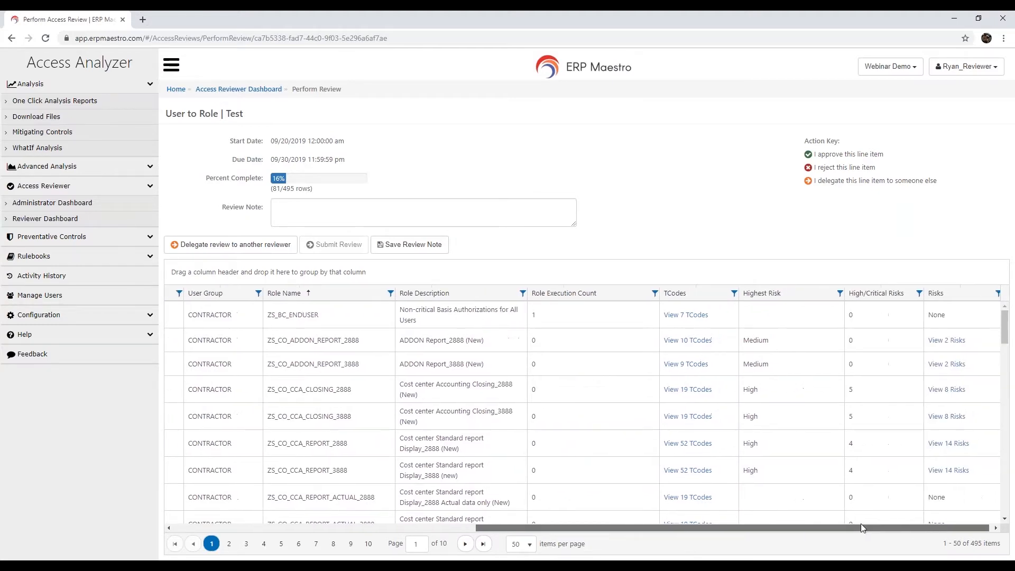
Step: View the TCodes of role ZS_CO_ADDON_REPORT_3888 and the risks of ZS_CO_ADDON_REPORT_2888, and check the review's completion progress
{"action": "left_click", "coordinate": [694, 364]}
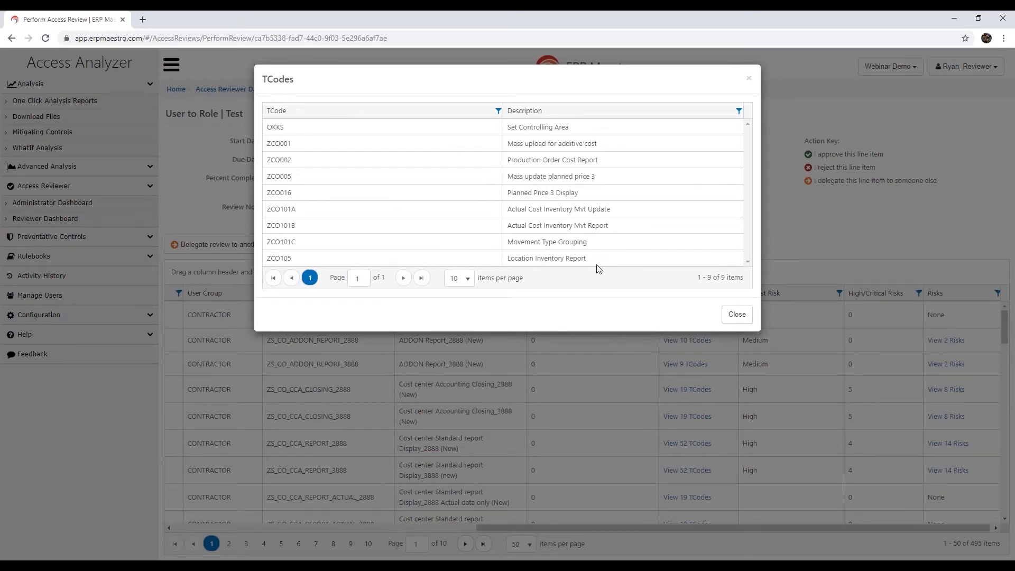
{"action": "left_click", "coordinate": [749, 78]}
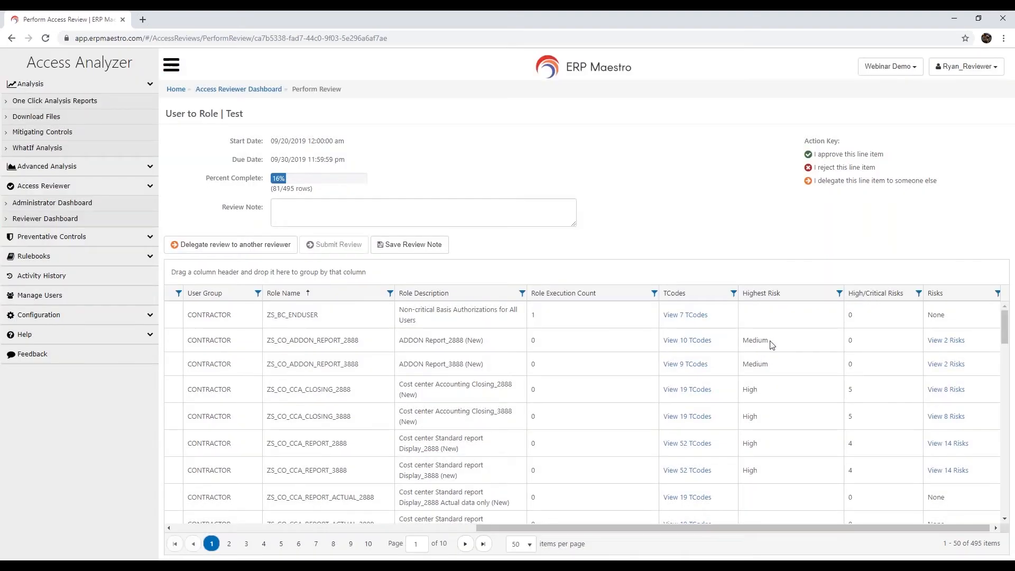
{"action": "left_click", "coordinate": [937, 344]}
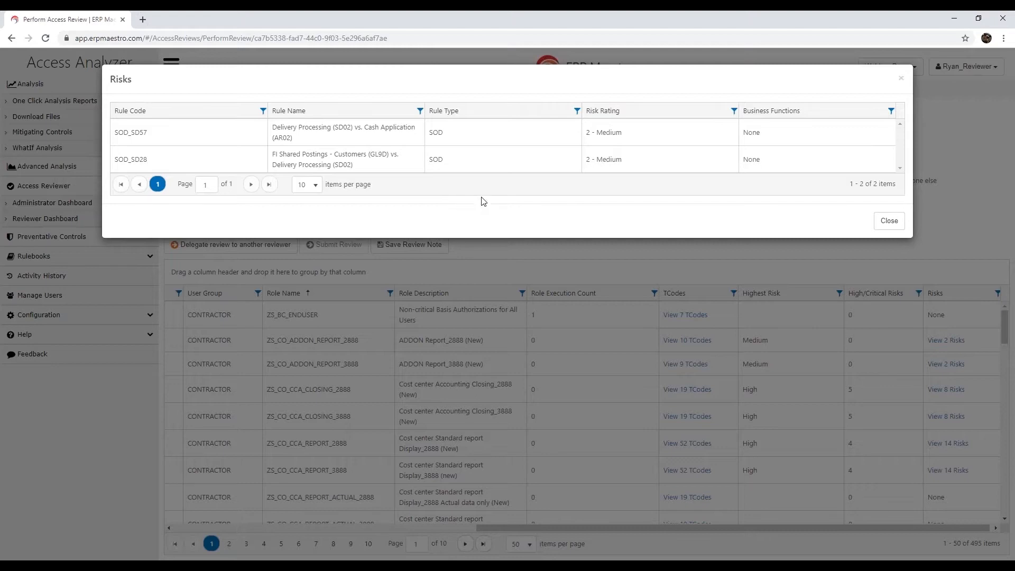
{"action": "left_click", "coordinate": [901, 79]}
{"action": "left_click_drag", "start_coordinate": [573, 528], "coordinate": [231, 544]}
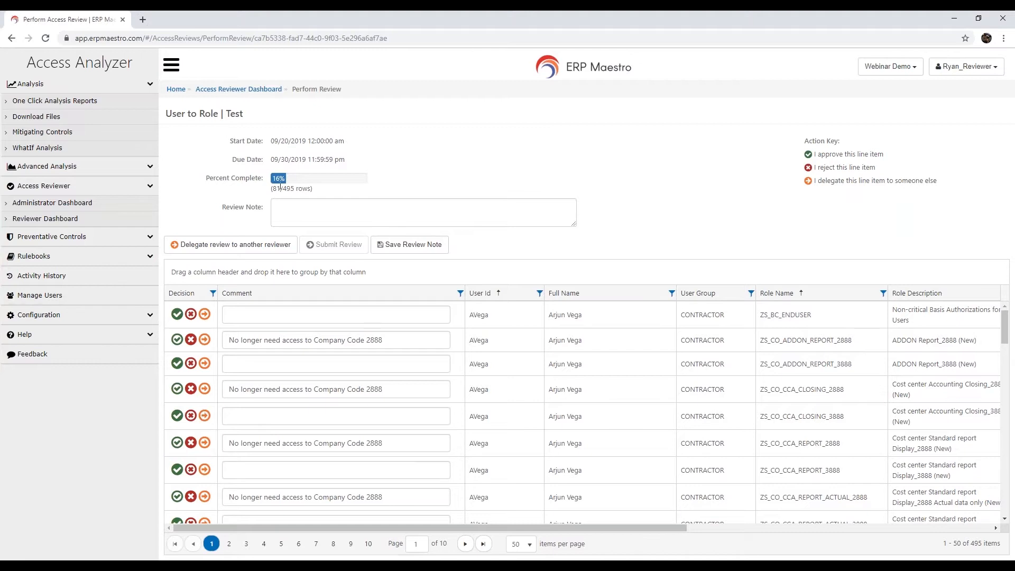
{"action": "mouse_move", "coordinate": [332, 181]}
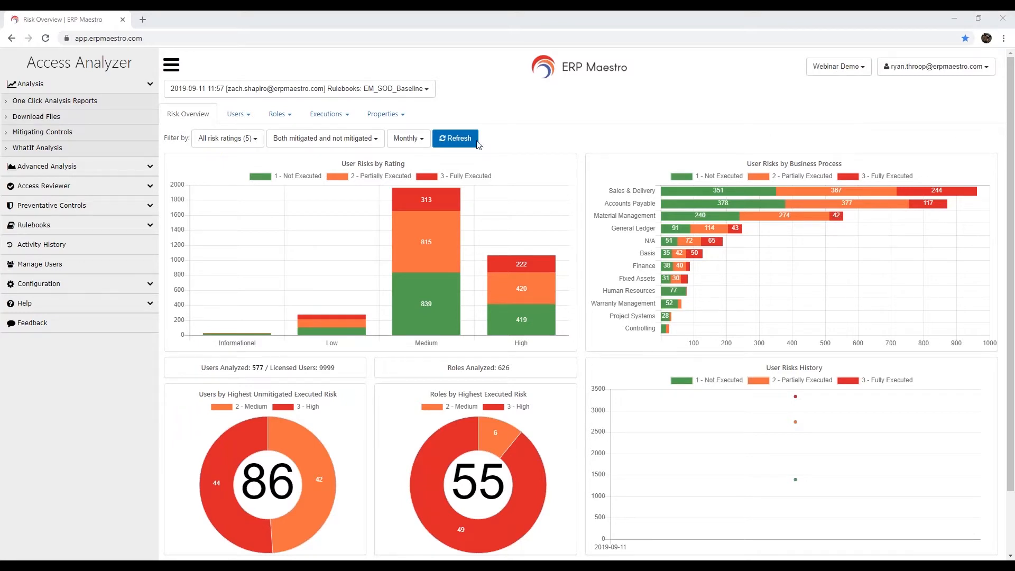
Step: Open the Test access review from the Access Reviewer's Administrator Dashboard, and examine its settings and reviewer status
{"action": "left_click", "coordinate": [87, 186]}
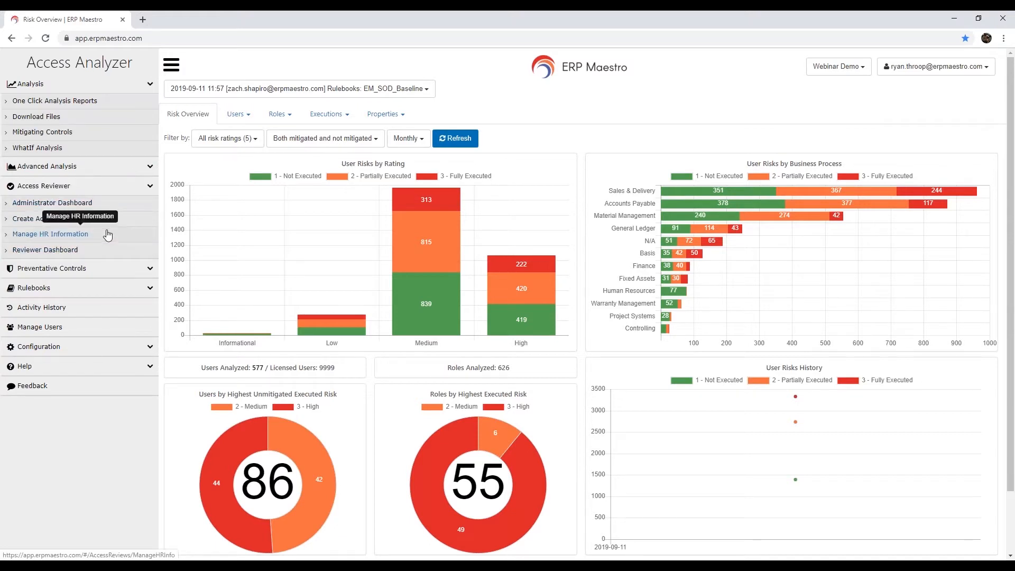
{"action": "left_click", "coordinate": [80, 208]}
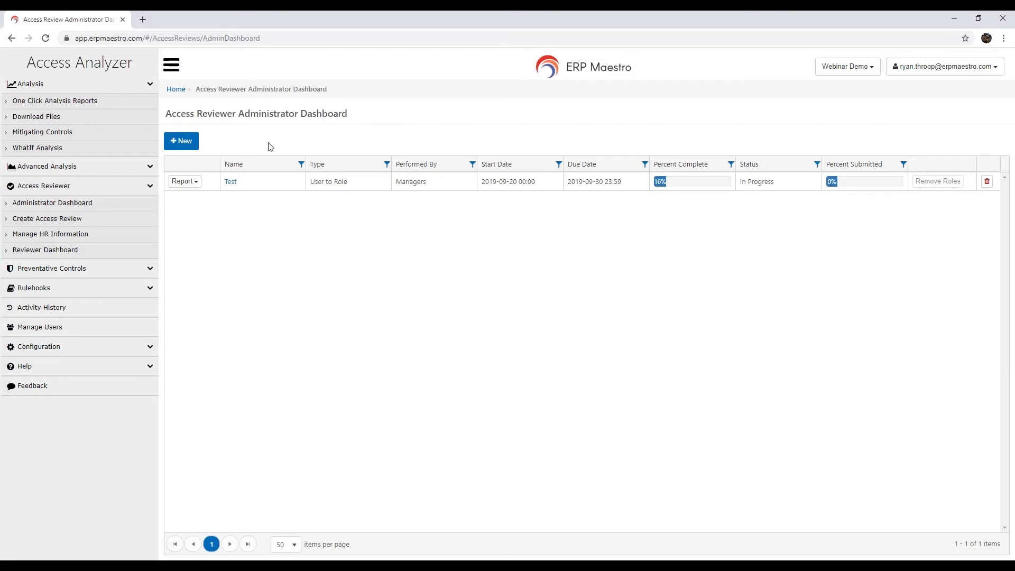
{"action": "left_click", "coordinate": [232, 184]}
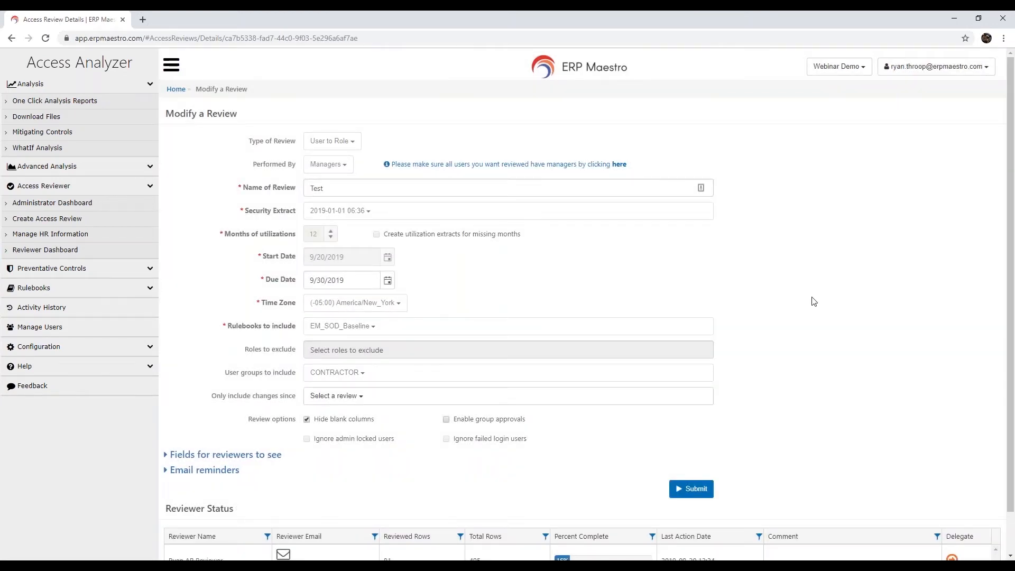
{"action": "scroll", "coordinate": [808, 305], "scroll_direction": "down", "scroll_amount": 1}
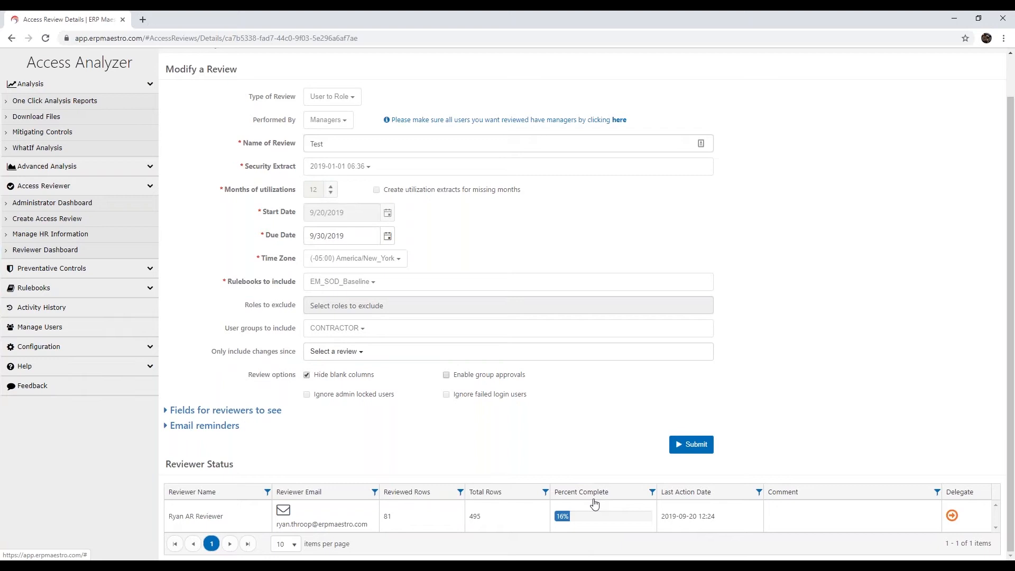
{"action": "scroll", "coordinate": [208, 104], "scroll_direction": "up", "scroll_amount": 1}
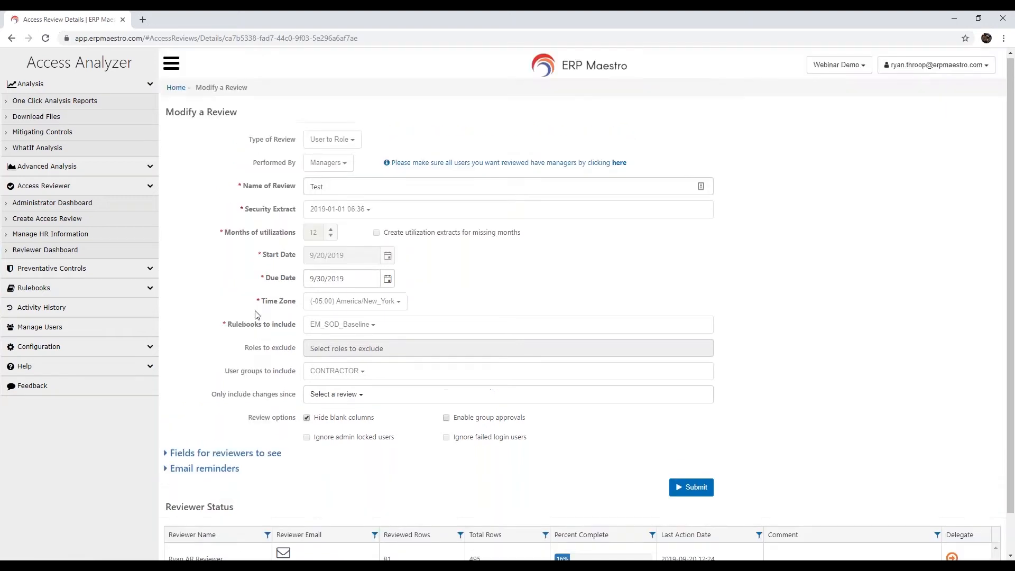
Step: Return to the Administrator Dashboard and view the report generation options of the Test review without generating a report
{"action": "left_click", "coordinate": [61, 208]}
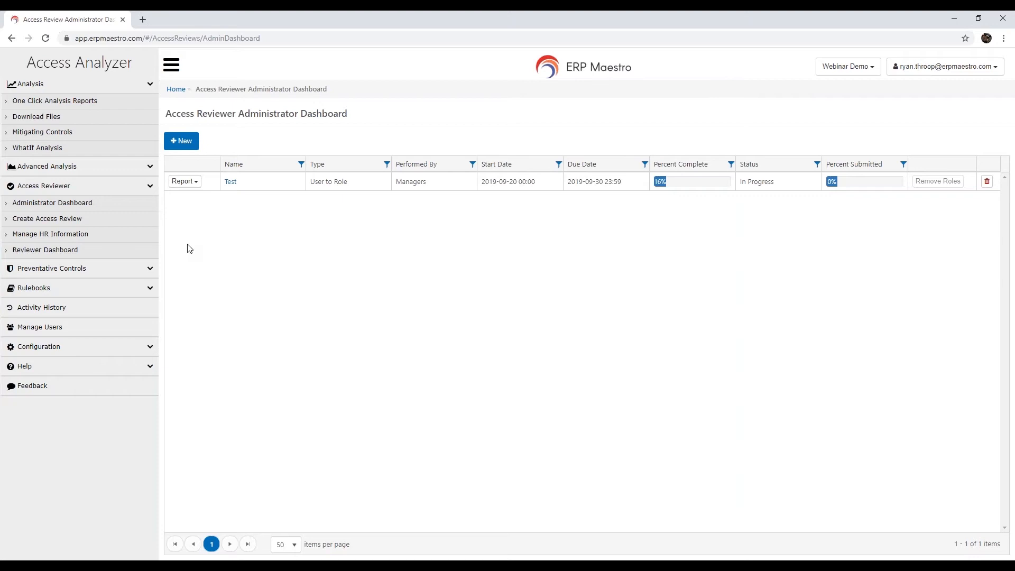
{"action": "left_click", "coordinate": [197, 184]}
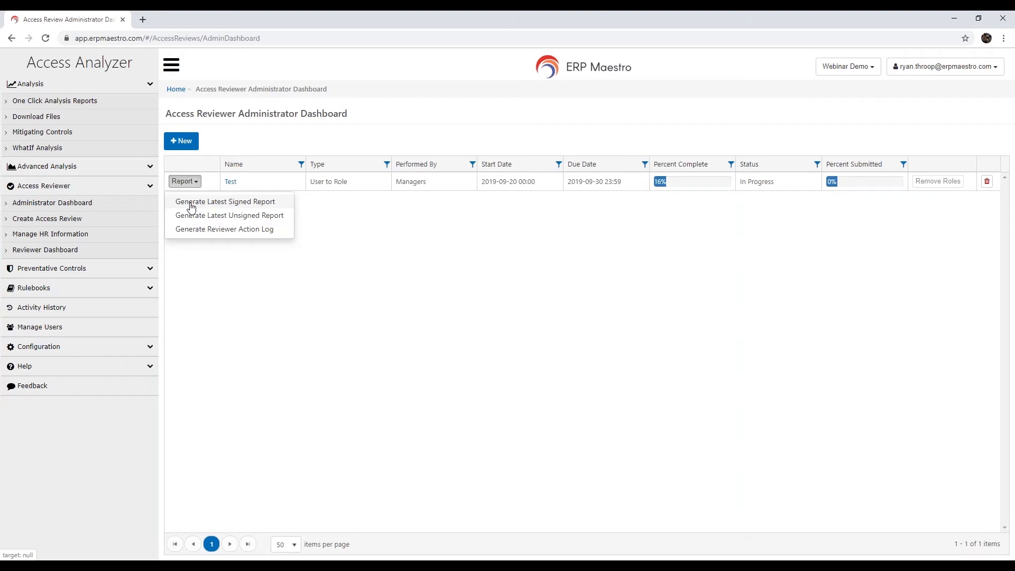
{"action": "left_click", "coordinate": [366, 248]}
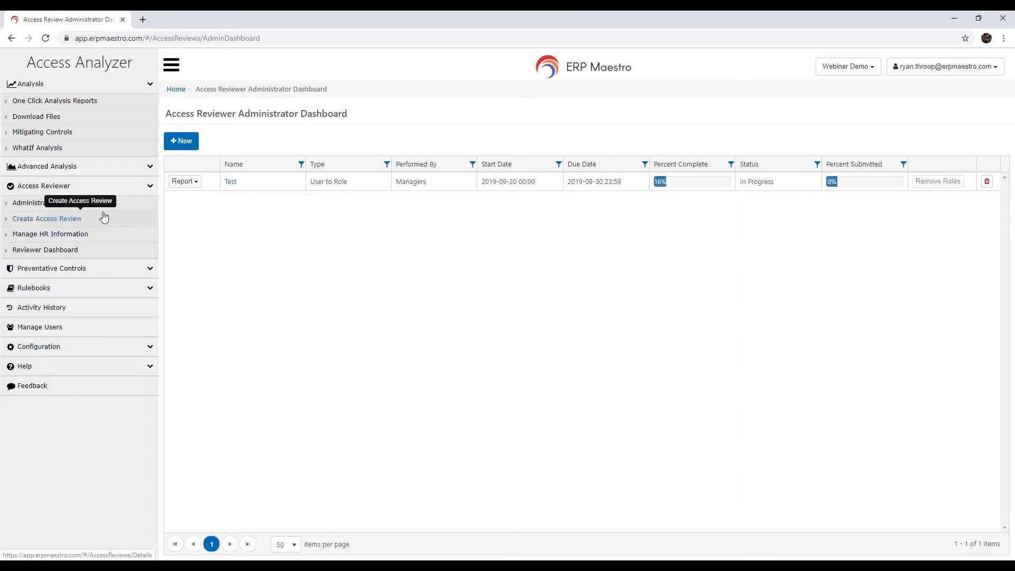